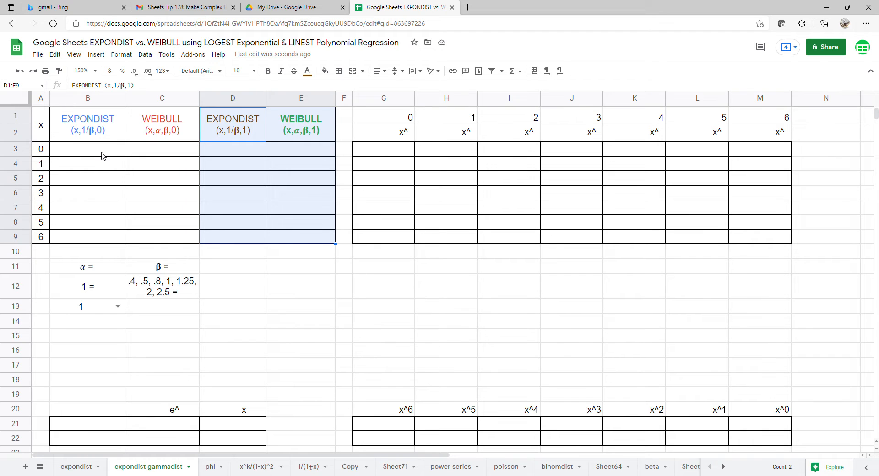
click(45, 149)
drag(42, 167, 35, 243)
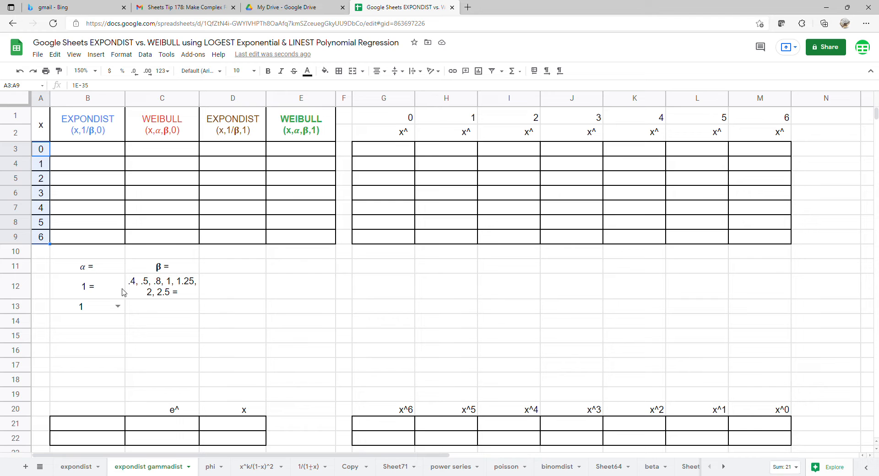
click(170, 295)
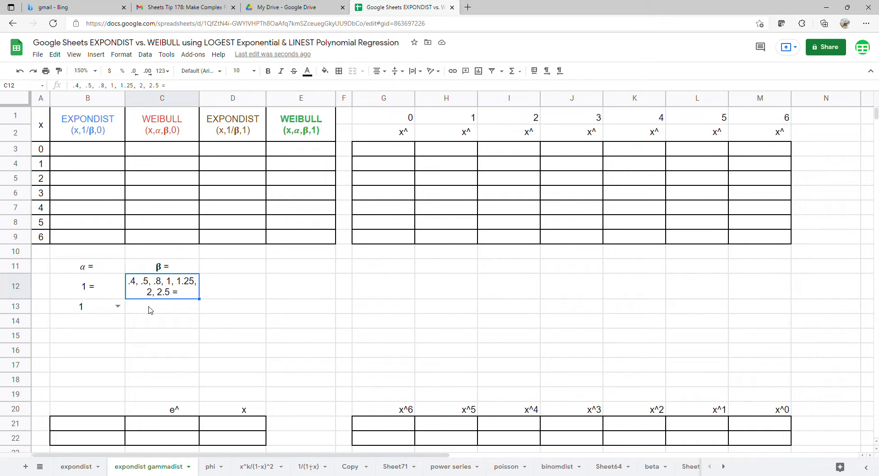
Add a data validation dropdown to C13 with the items 0.4,0.5,0.8,1,1.25,2,2.5 and choose 0.4 as the β value.
click(152, 309)
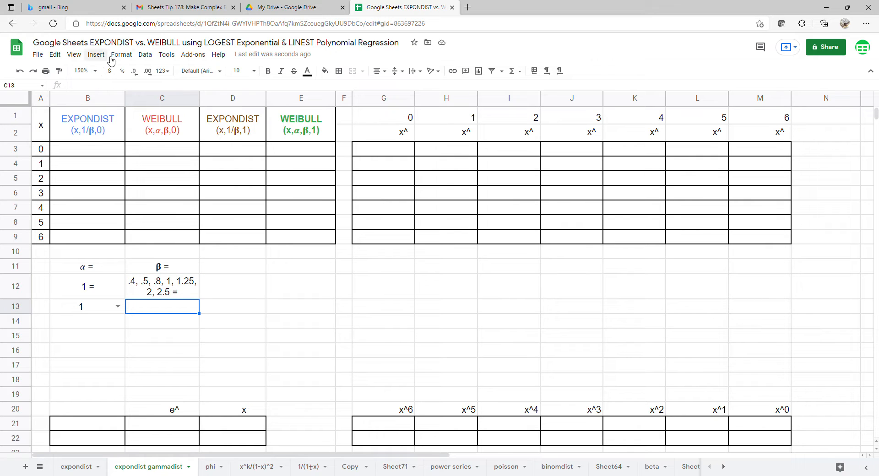
click(145, 55)
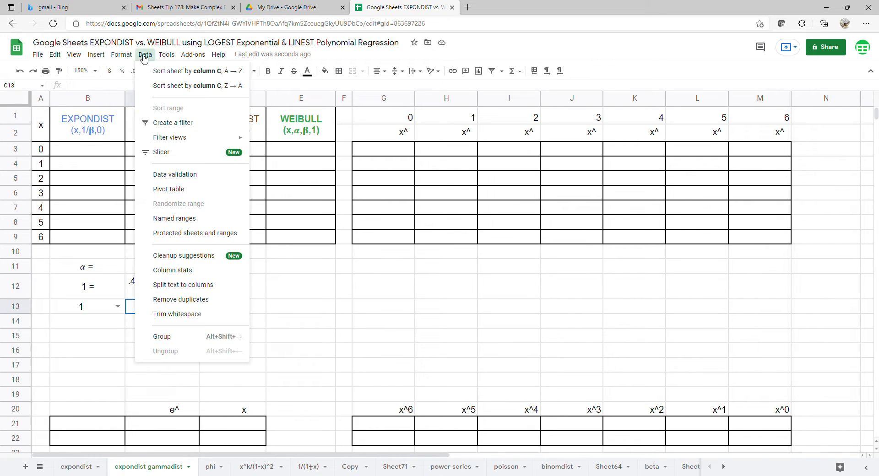
click(170, 174)
click(421, 231)
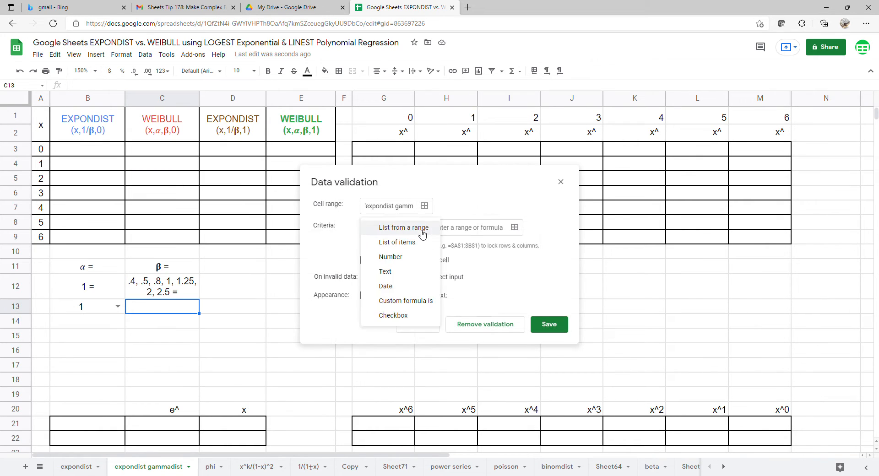
click(416, 243)
click(430, 231)
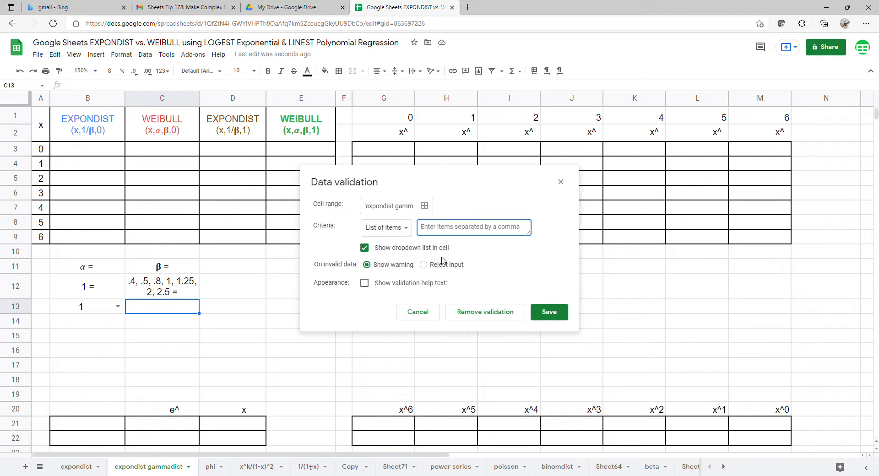
text(0.4,0.5,0.8,1,1.25,2,2.5)
click(539, 315)
click(192, 307)
click(187, 325)
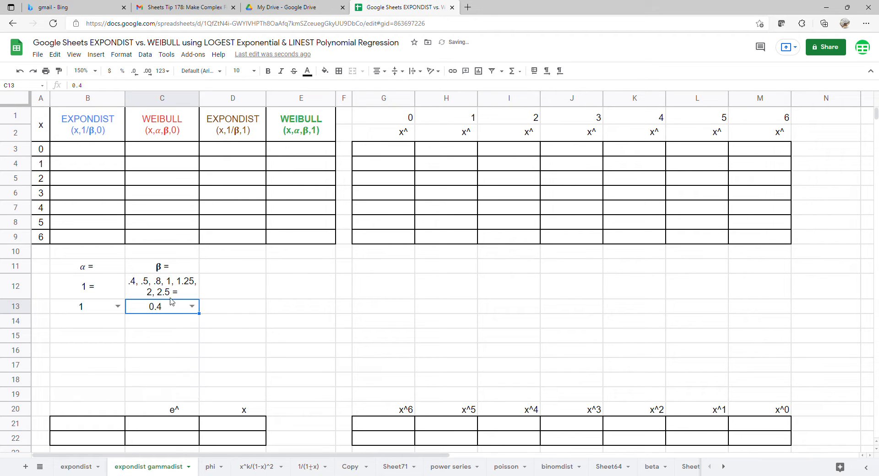
Fill the first EXPONDIST column from B3 with =ARRAYFORMULA(EXPONDIST(A3:A9,1/C13,0)).
click(96, 159)
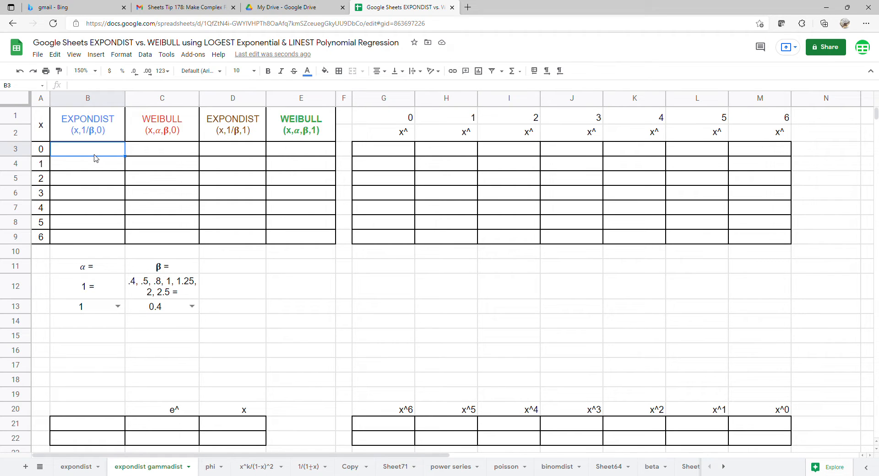
text(=arr)
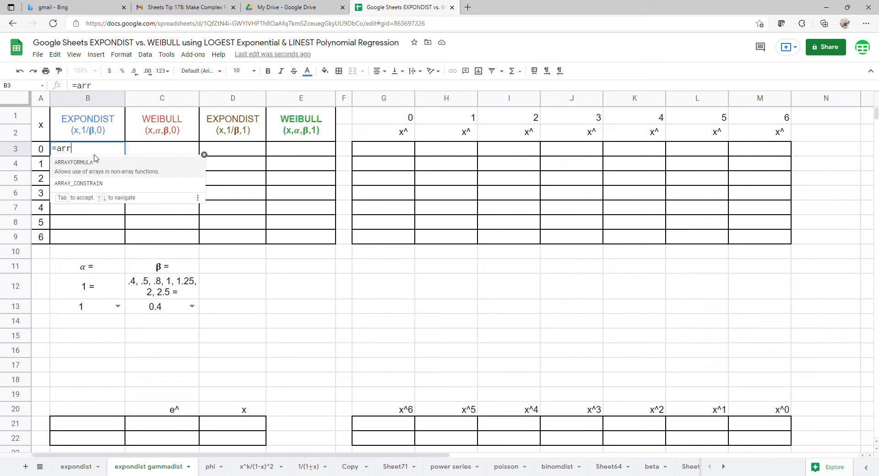
key(Tab)
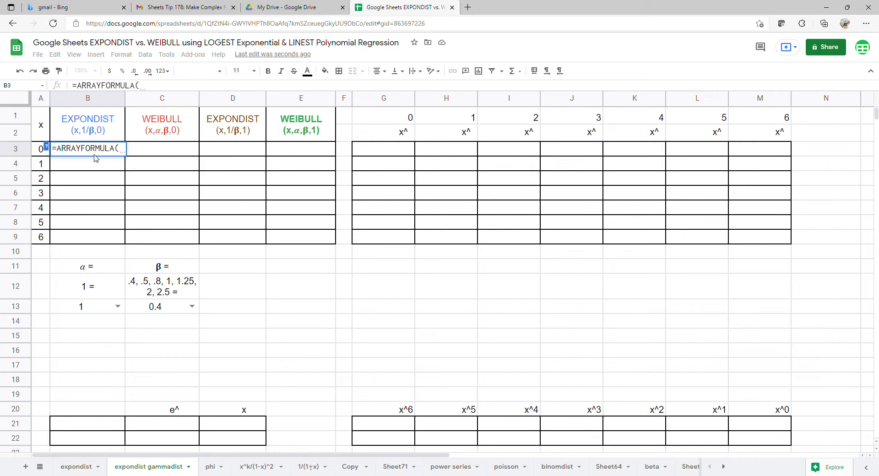
text(ex)
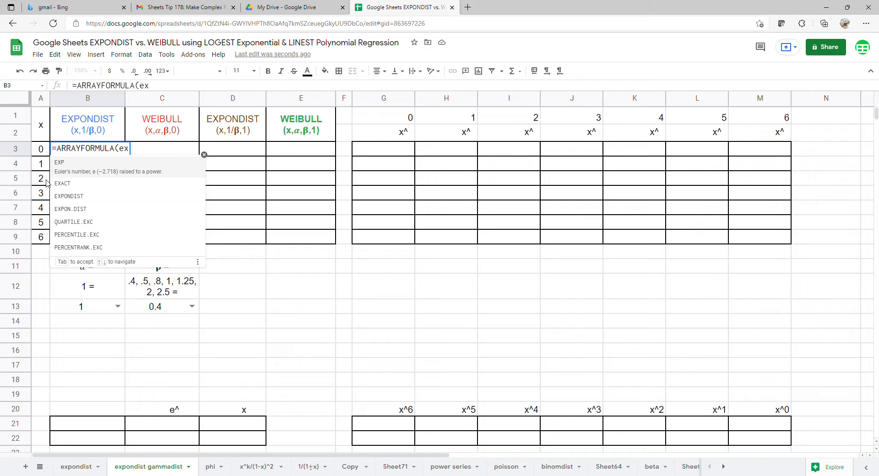
click(63, 200)
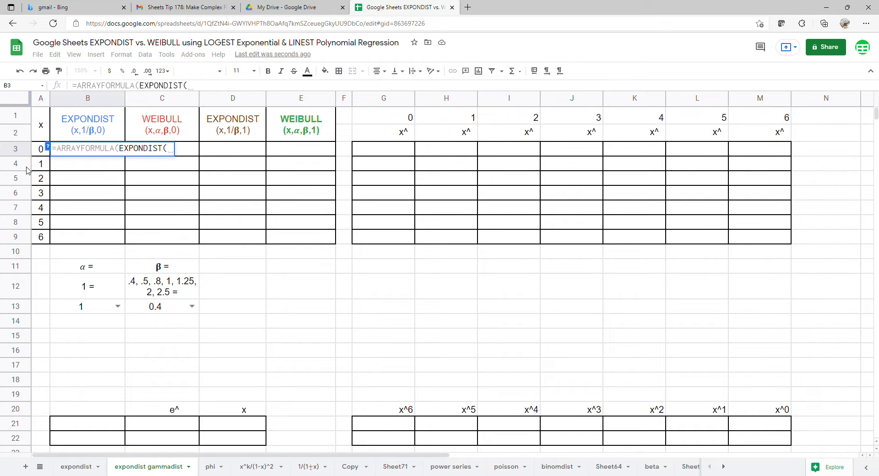
drag(41, 150, 41, 237)
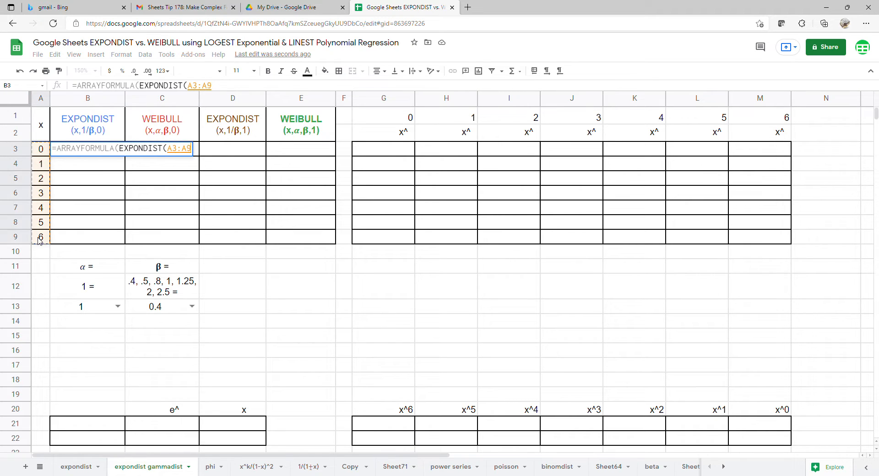
text(,)
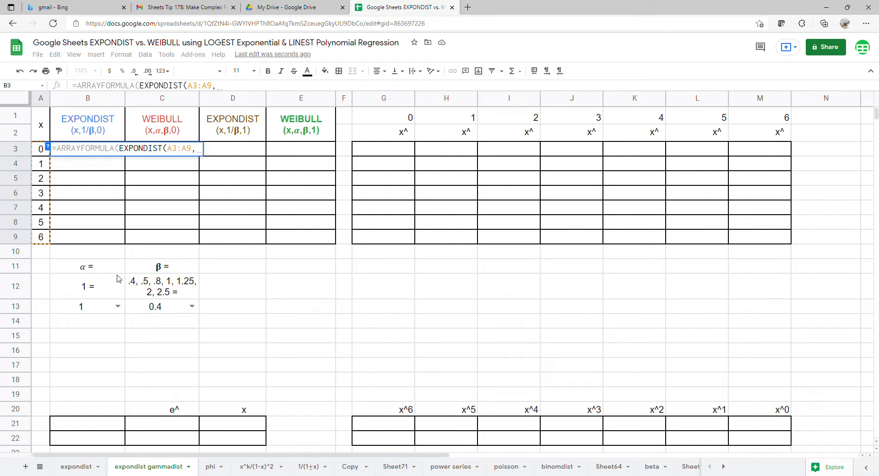
text(1/)
click(179, 313)
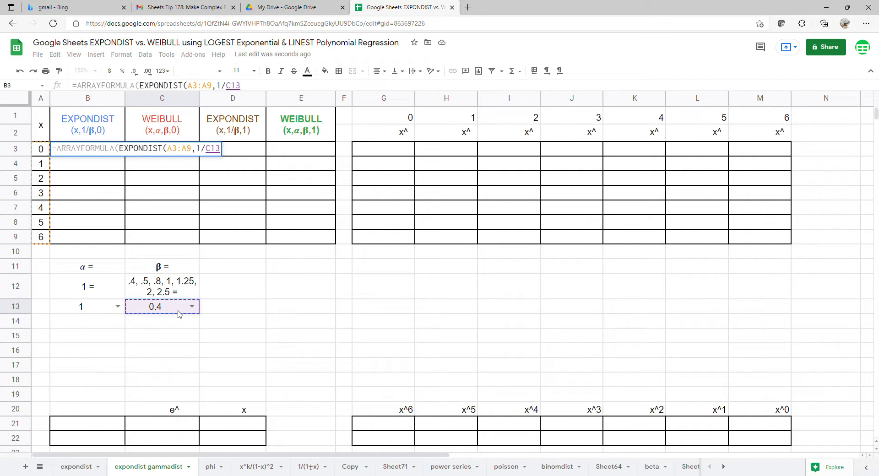
text(,0))
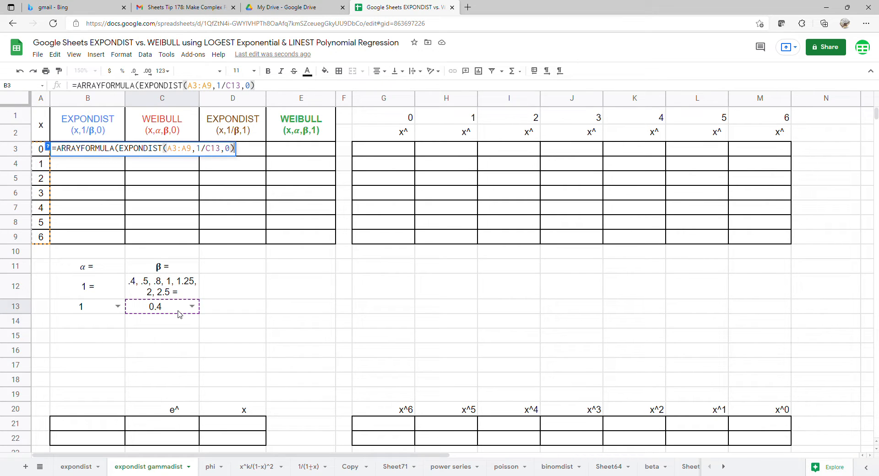
key(Return)
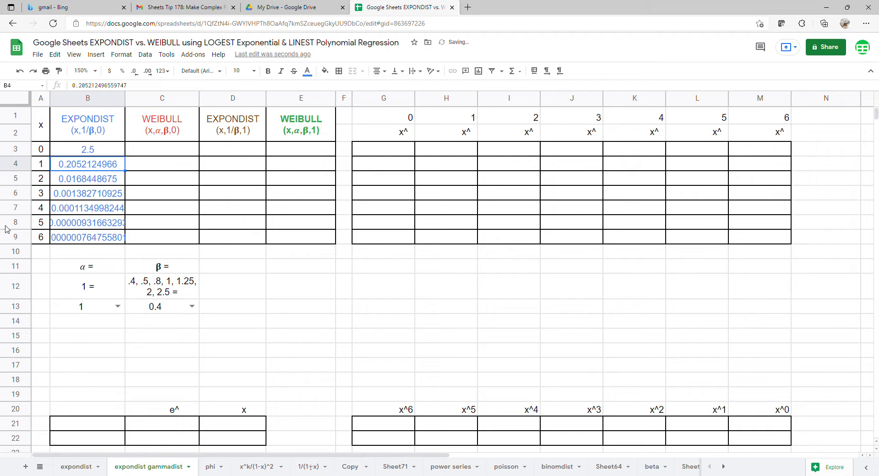
Fill the first WEIBULL column from C3 with =ARRAYFORMULA(WEIBULL(A3:A9,B13,C13,0)).
click(173, 155)
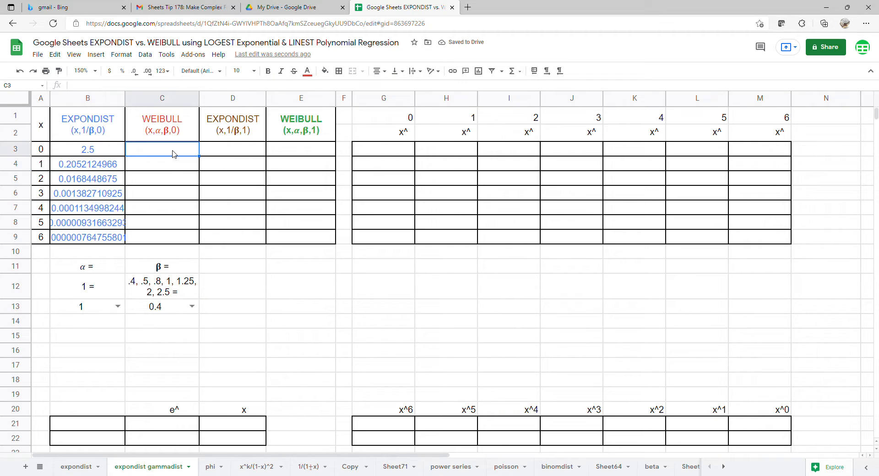
text(=arr)
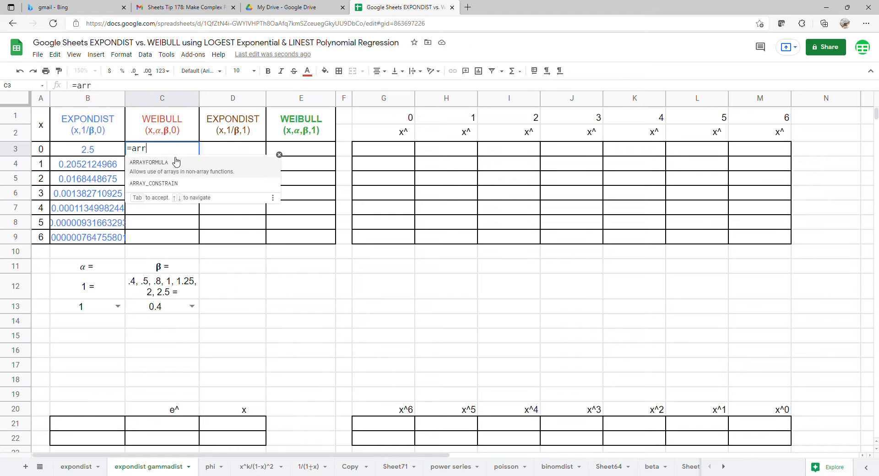
key(Tab)
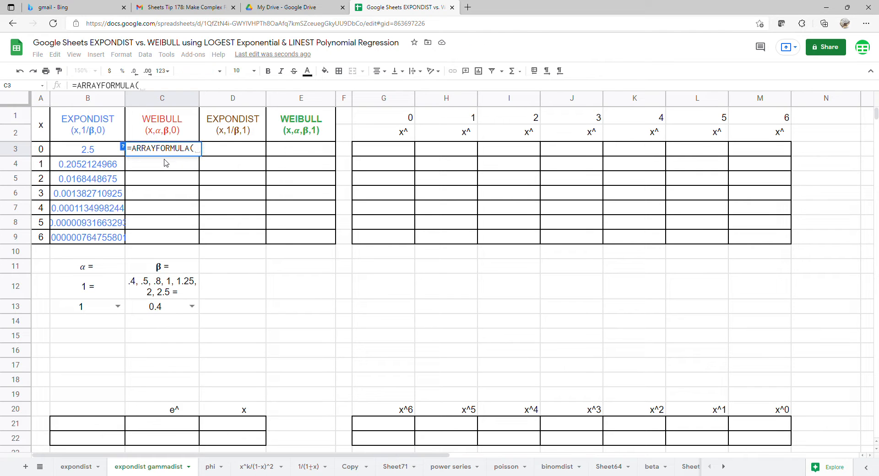
text(we)
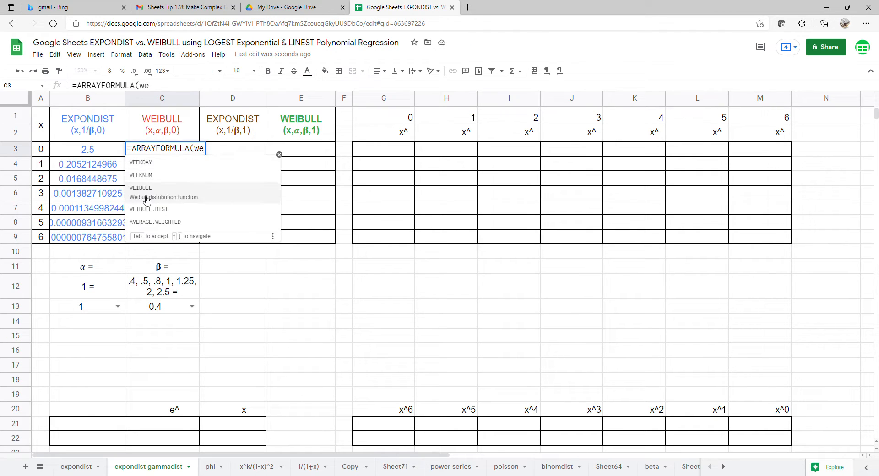
click(143, 197)
drag(45, 151, 40, 236)
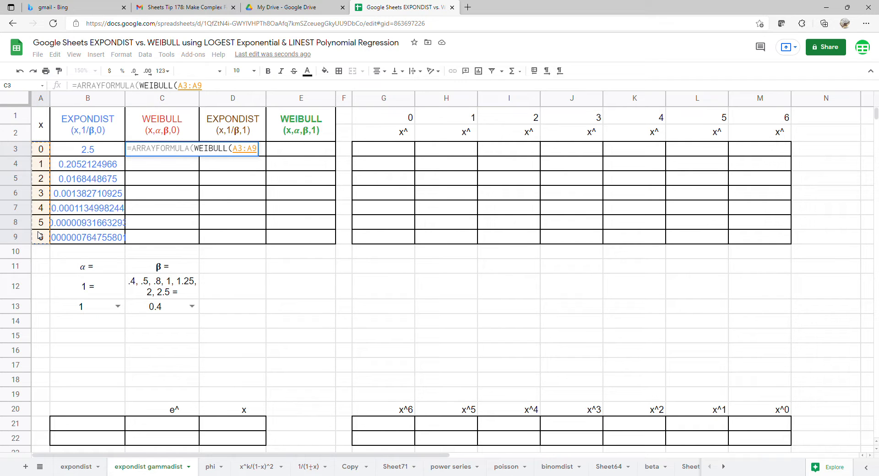
text(,)
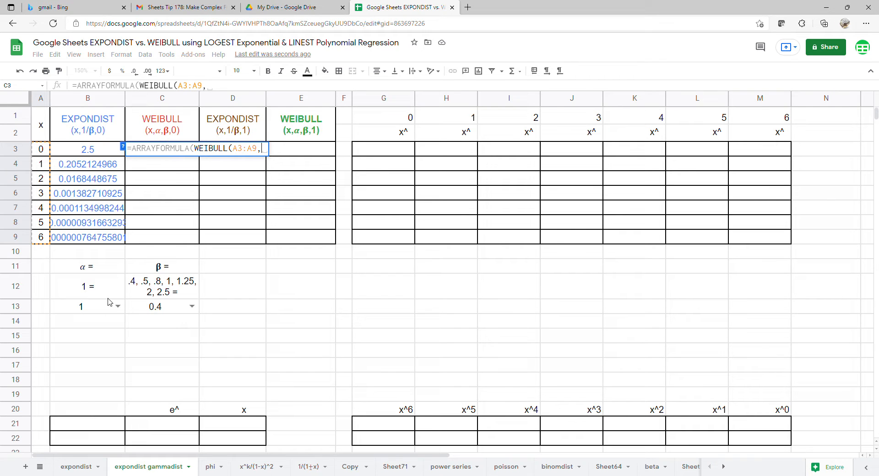
click(101, 312)
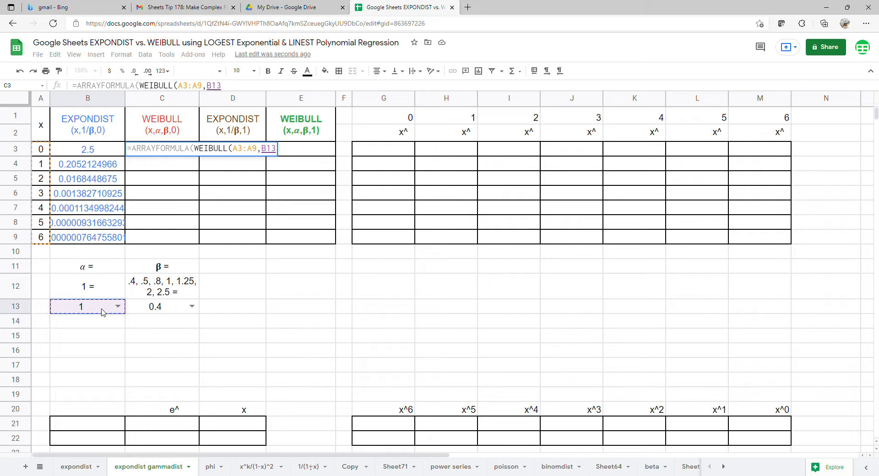
text(,)
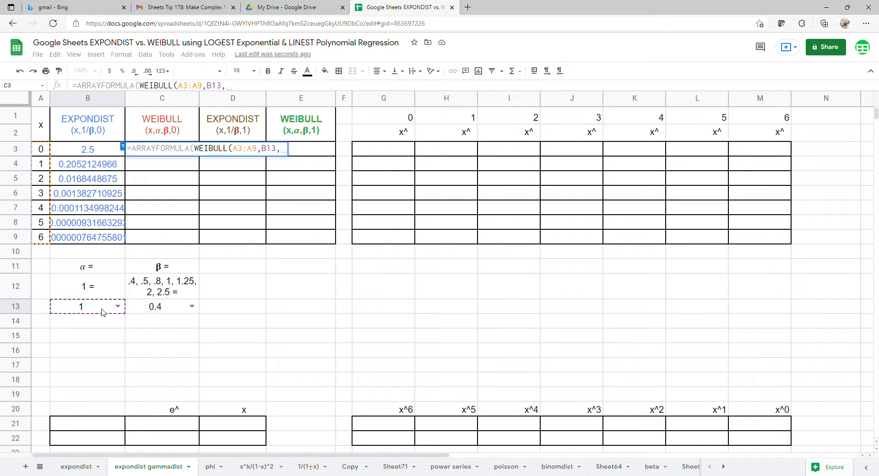
click(153, 310)
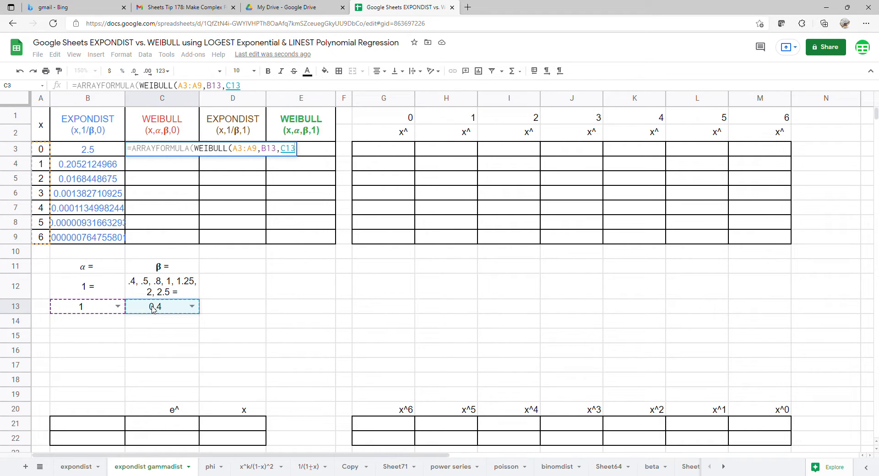
text(,,0)
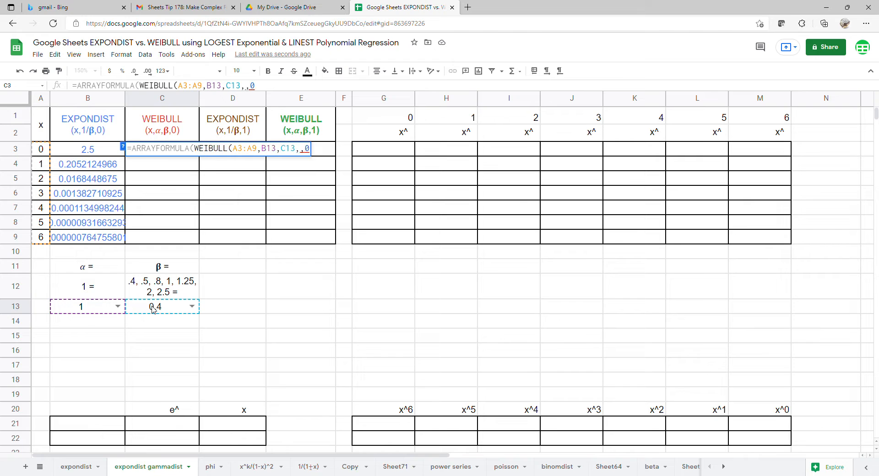
key(BackSpace)
key(BackSpace)
text(0))
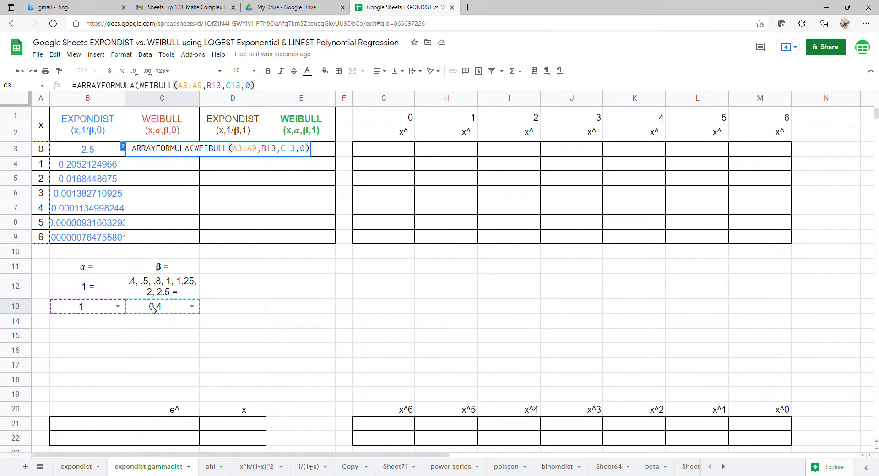
key(Return)
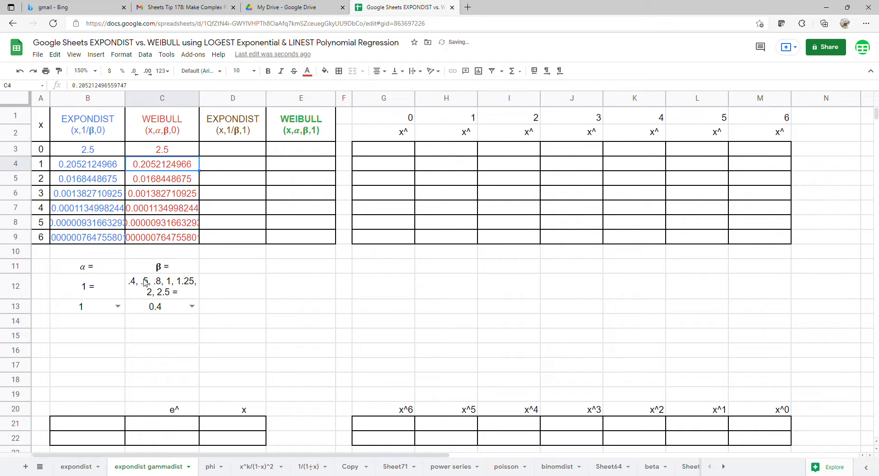
Widen columns C and B enough to show their longest decimal values in full.
drag(198, 99, 222, 96)
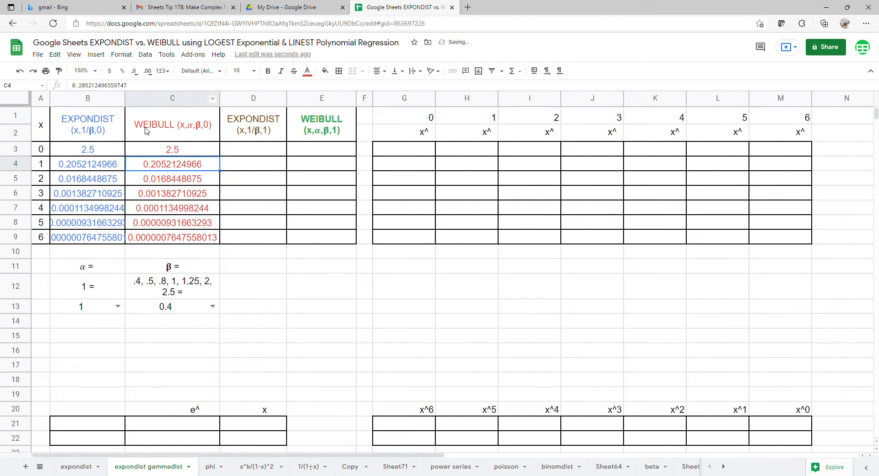
drag(129, 100, 151, 101)
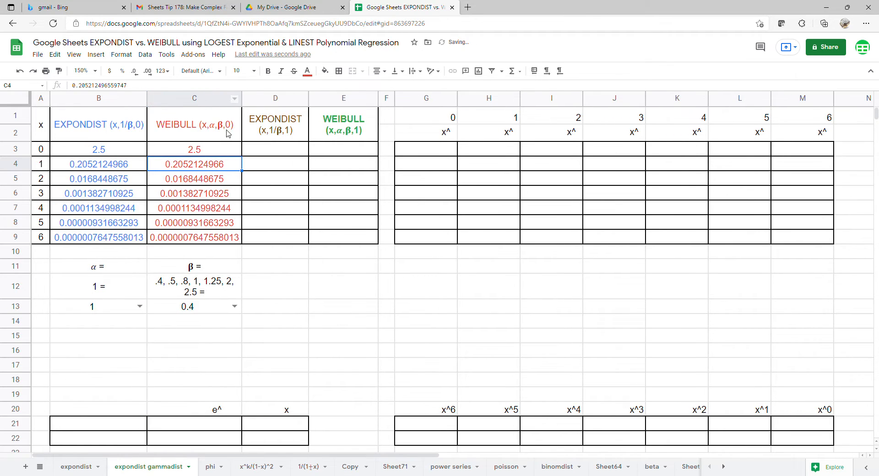
Fill the second EXPONDIST column from D3 with =ARRAYFORMULA(EXPONDIST(A3:A9,1/C13,1)).
click(283, 155)
text(=)
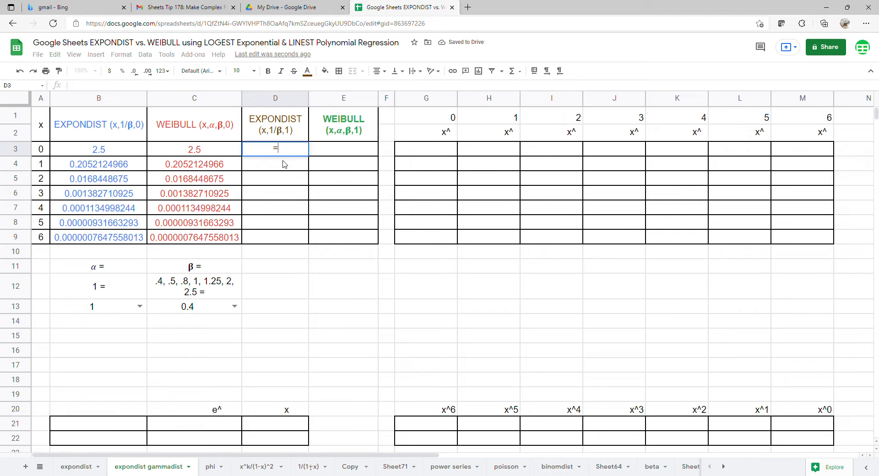
text(arr)
key(Tab)
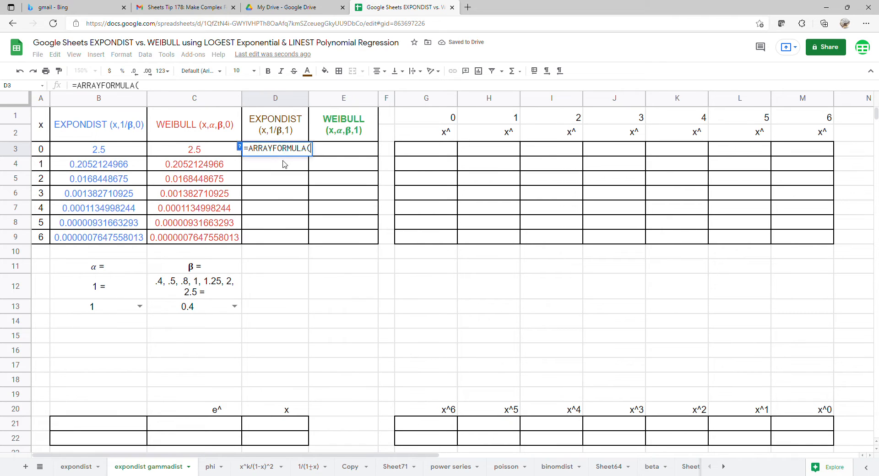
text(exp)
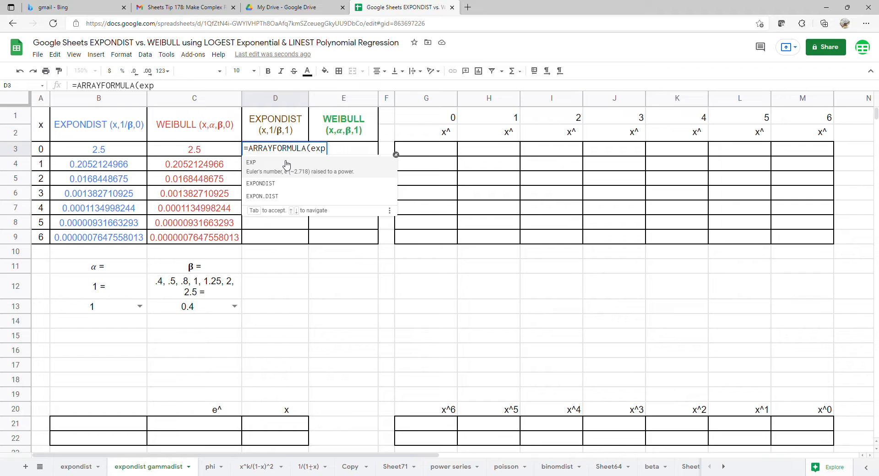
click(318, 186)
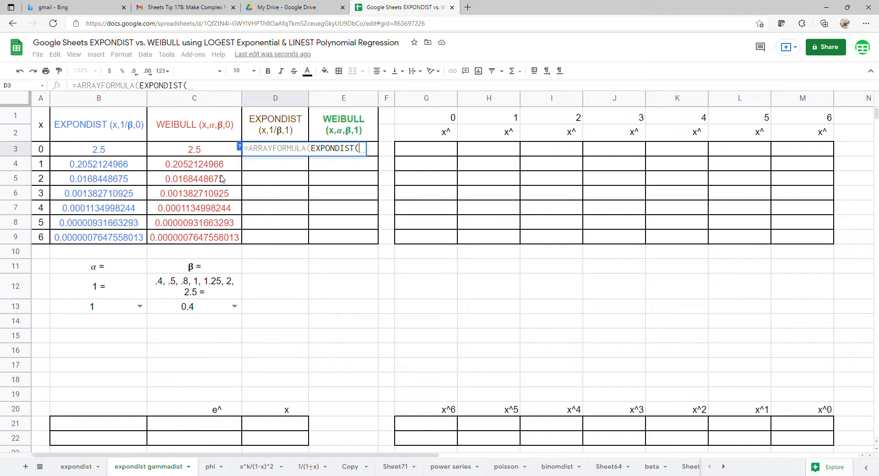
drag(38, 150, 45, 237)
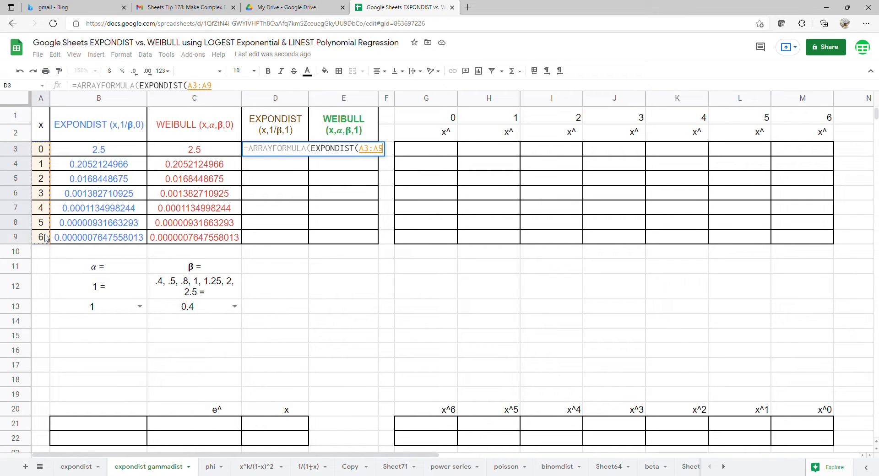
text(,)
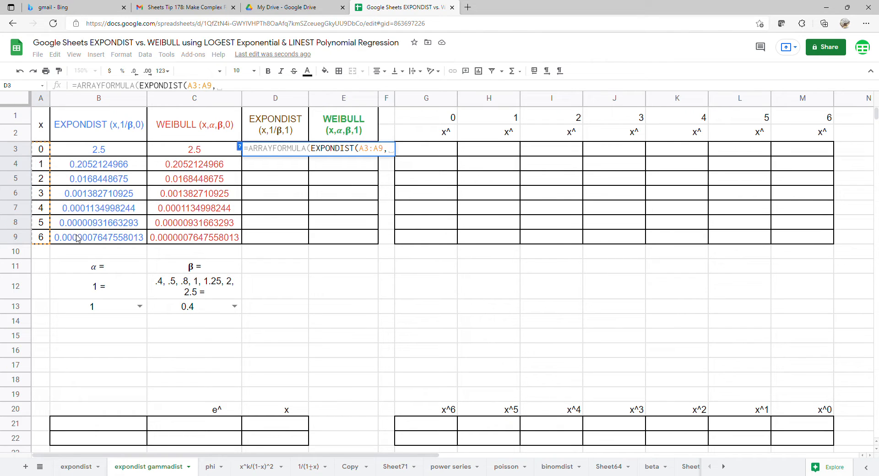
text(1/)
click(211, 306)
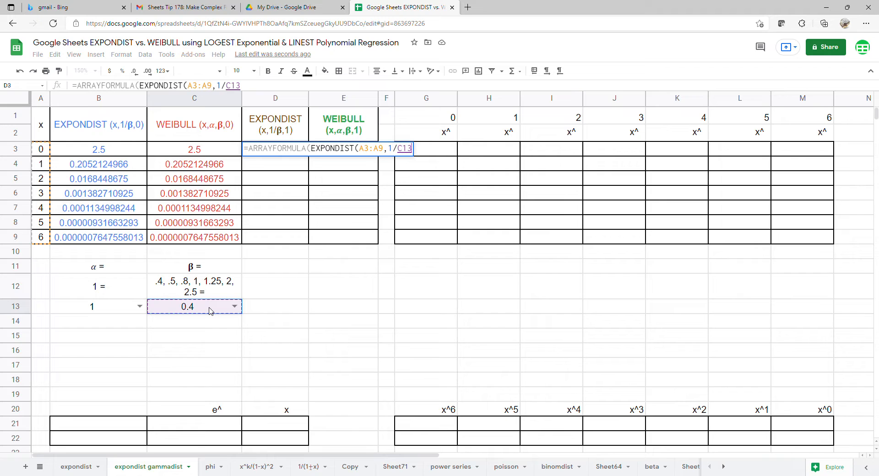
text(,1)
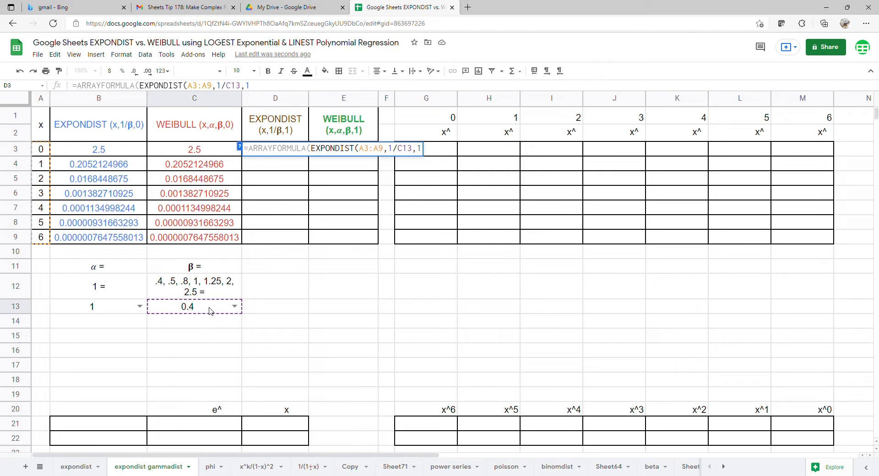
key(Return)
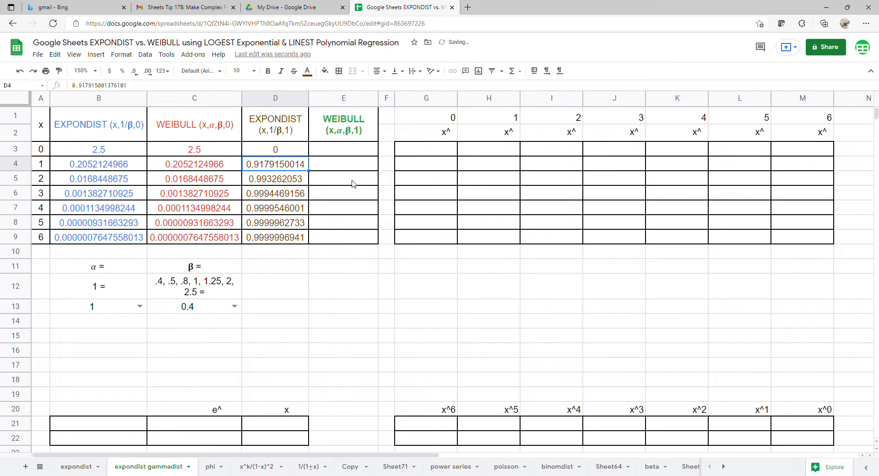
Fill the second WEIBULL column from E3 with =ARRAYFORMULA(WEIBULL(A3:A9,B13,C13,1)).
click(353, 148)
text(=arrayf)
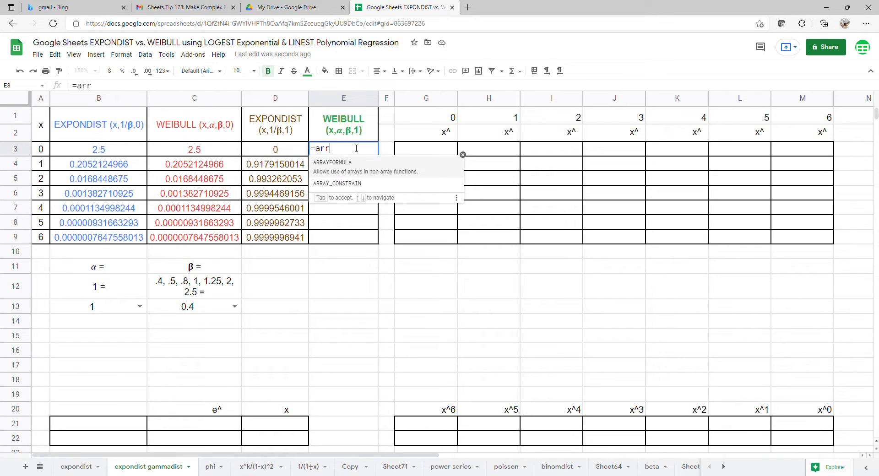
key(Tab)
text(we)
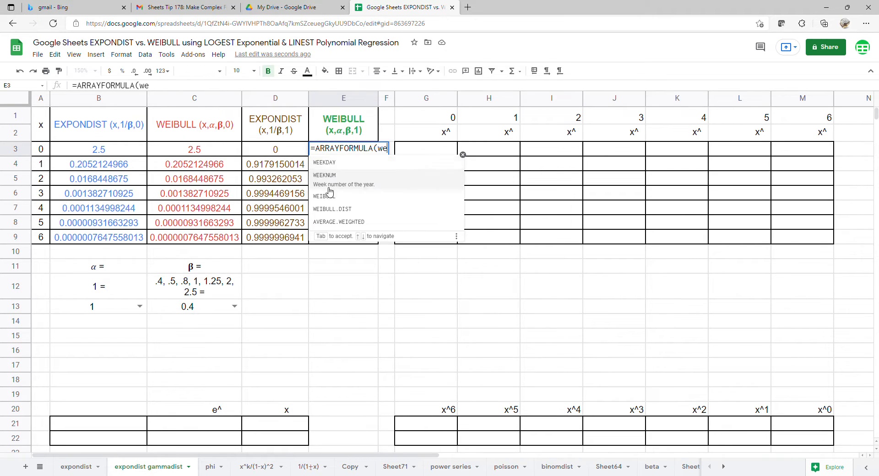
click(342, 195)
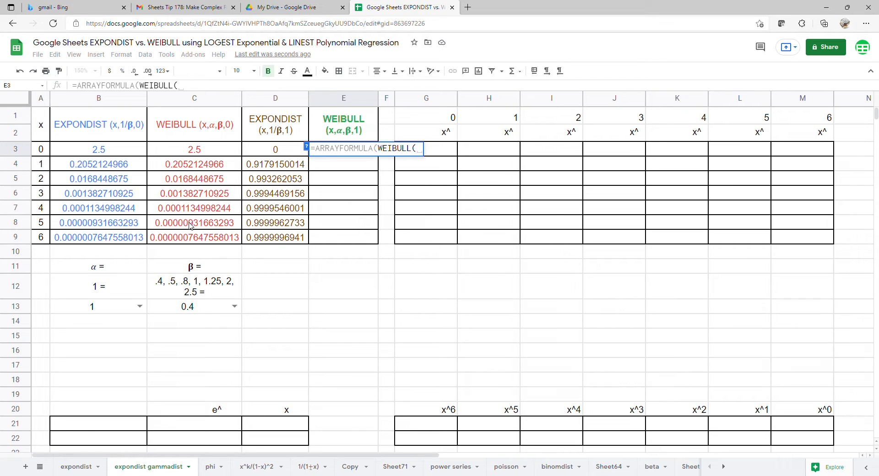
drag(48, 153, 43, 240)
text(,)
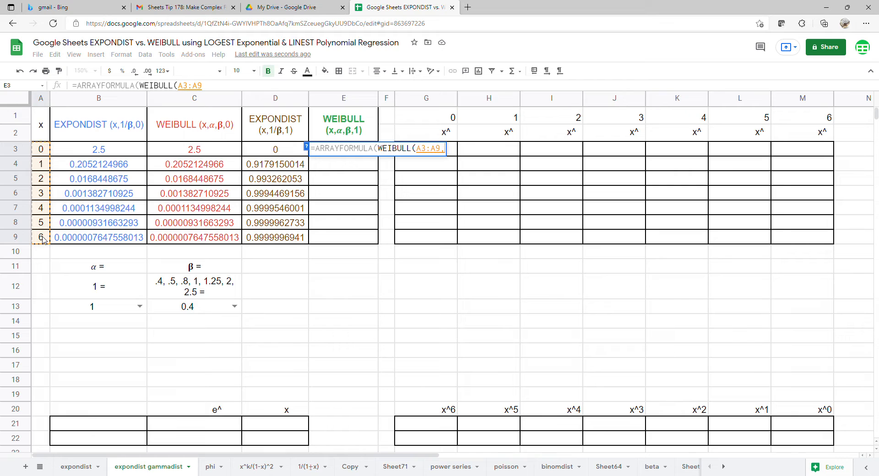
click(96, 313)
text(,)
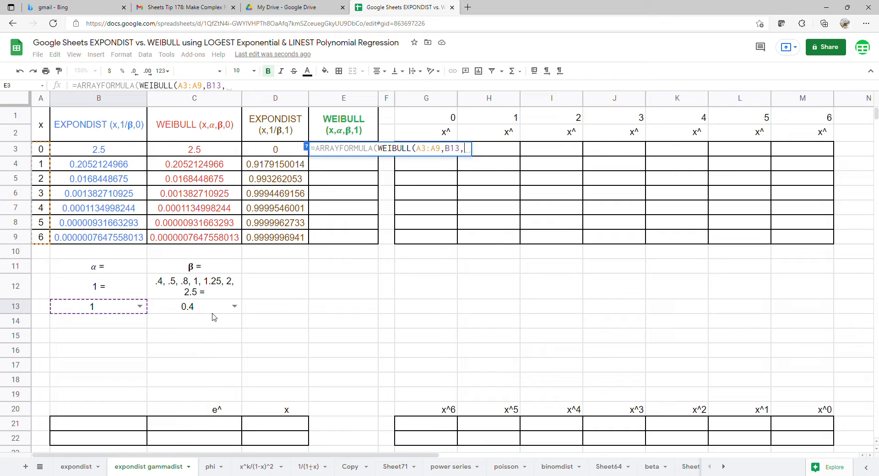
click(215, 307)
text(,1))
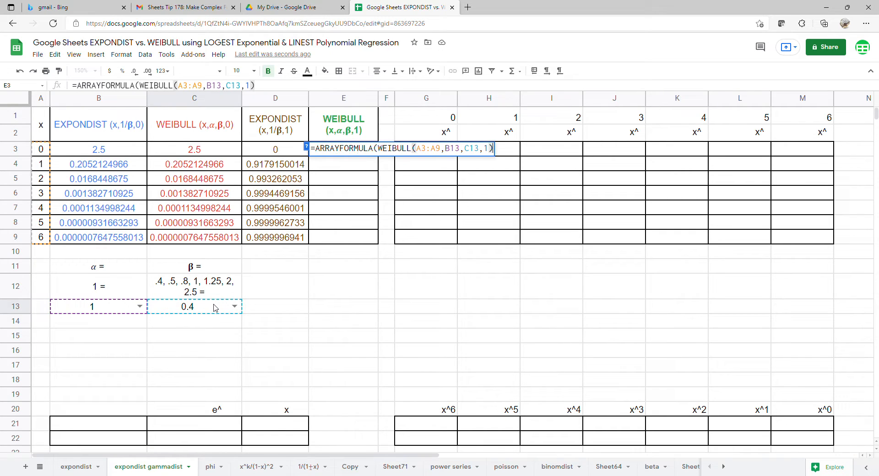
key(Return)
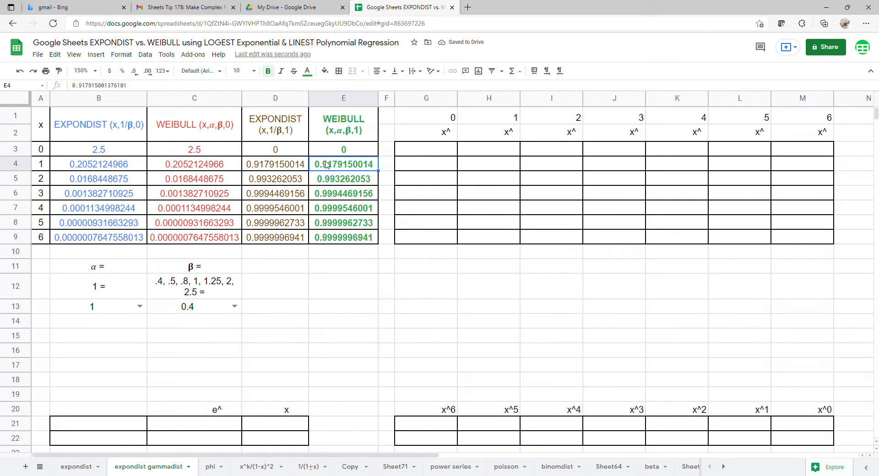
Insert a chart of the data in A1:E9 and make it a scatter chart.
click(431, 153)
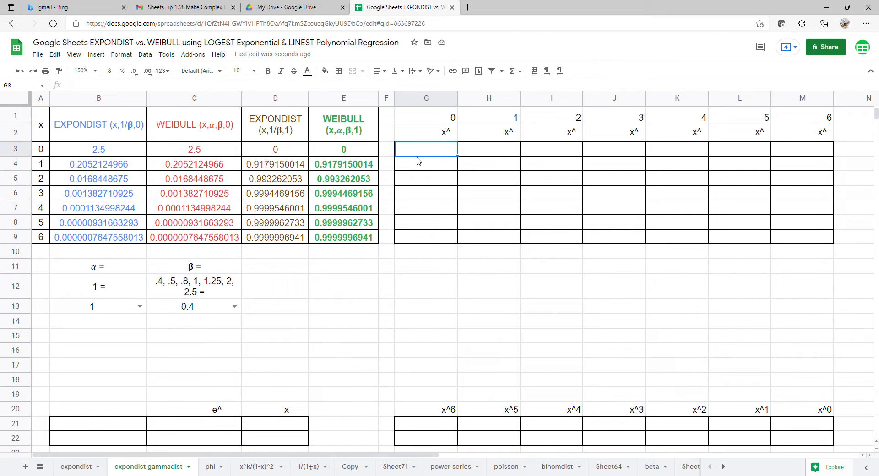
drag(42, 123, 362, 247)
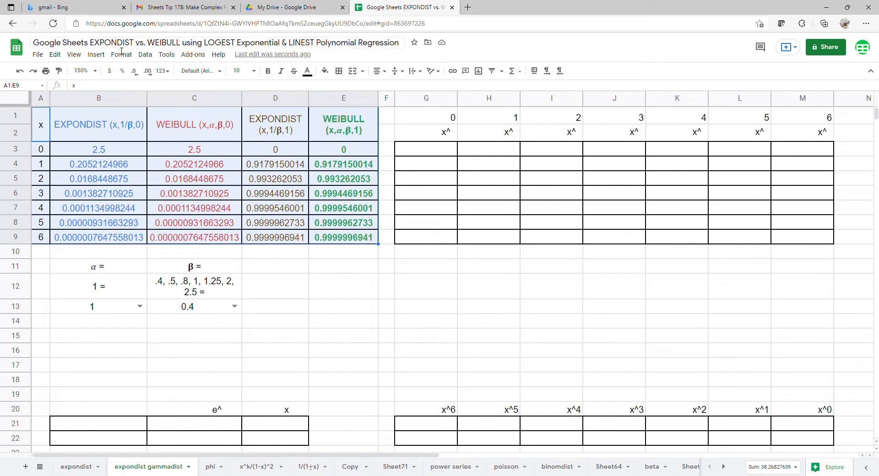
click(146, 56)
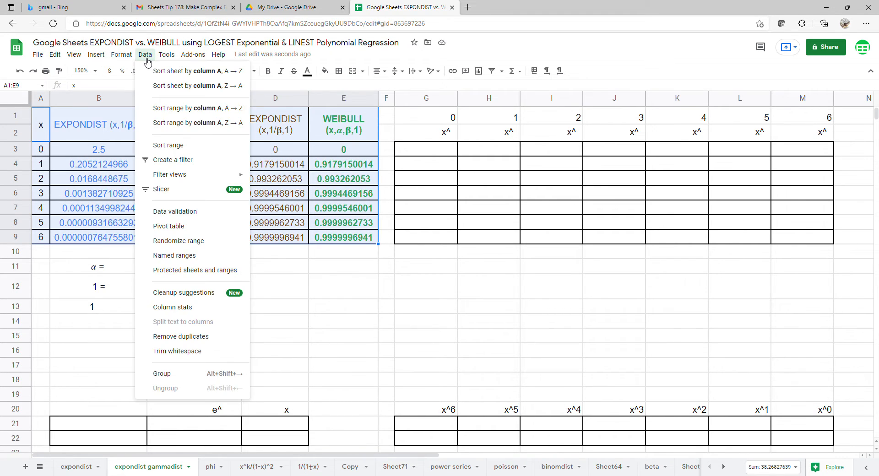
mouse_move(104, 58)
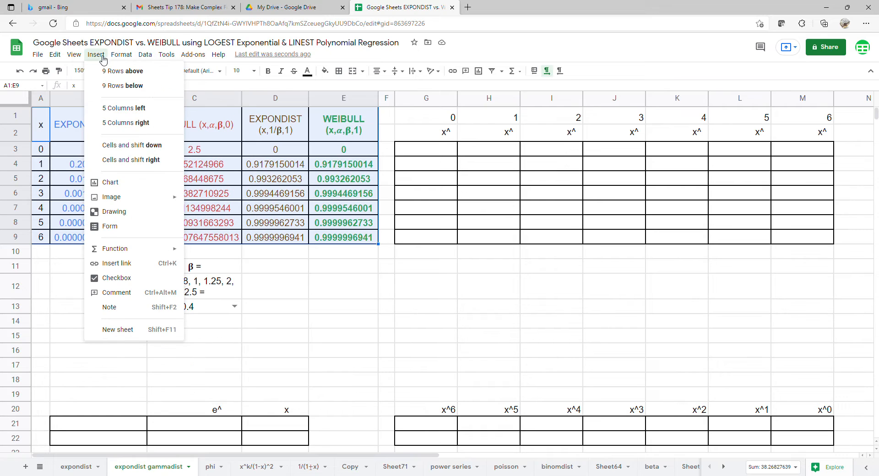
click(127, 184)
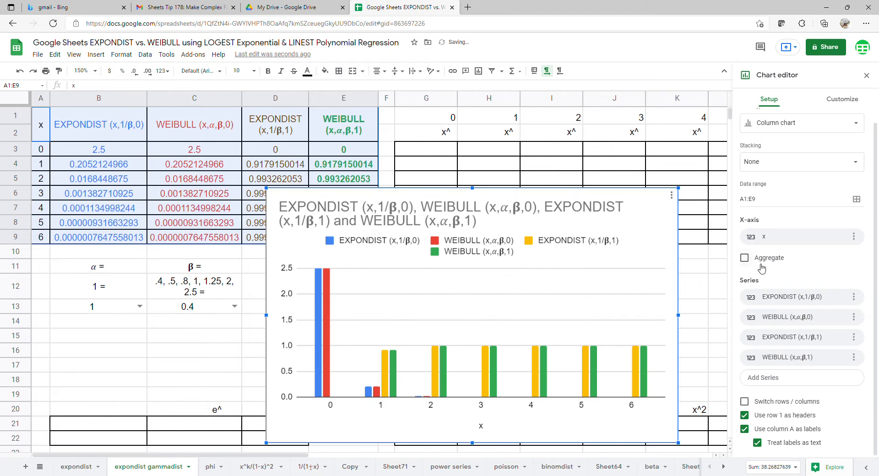
scroll(767, 224, up, 1)
click(785, 139)
scroll(773, 288, down, 3)
scroll(772, 289, down, 2)
click(760, 402)
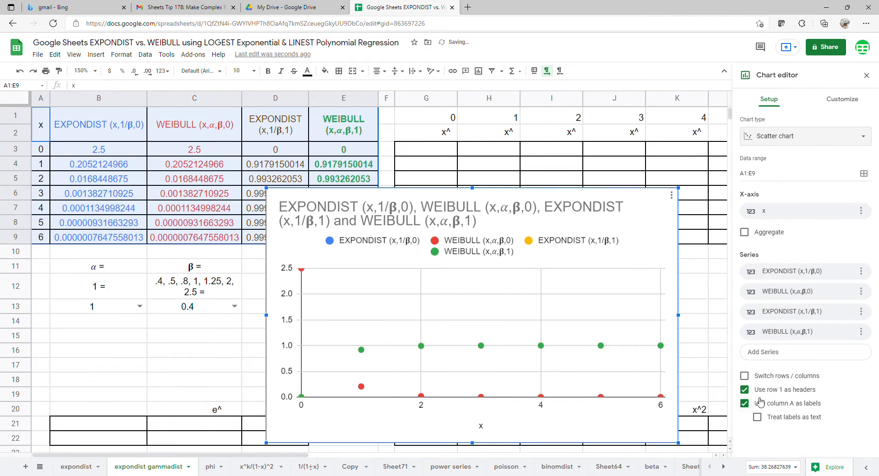
Delete the scatter chart's title text.
double_click(520, 221)
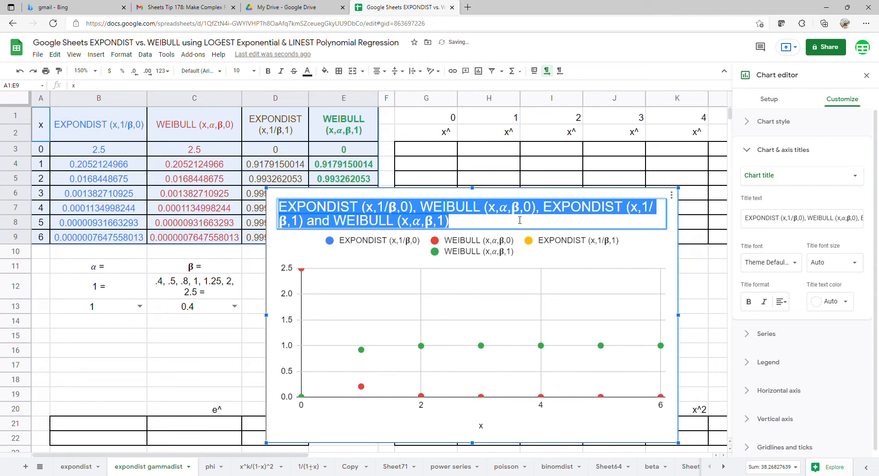
key(BackSpace)
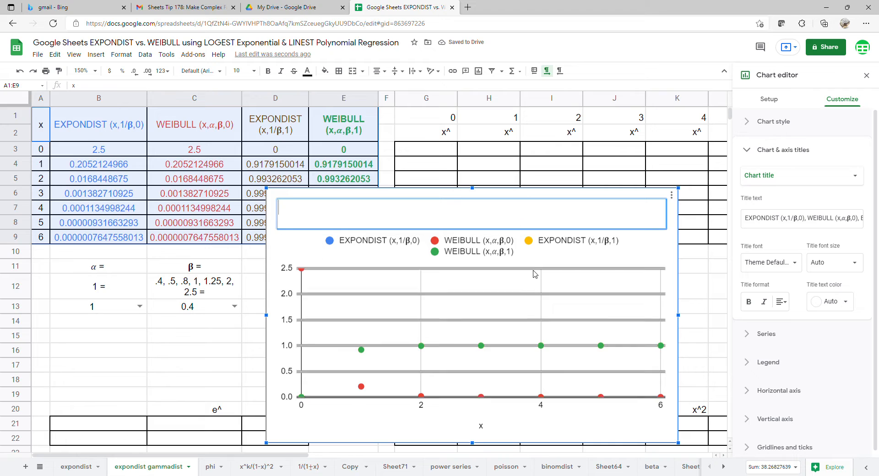
click(536, 289)
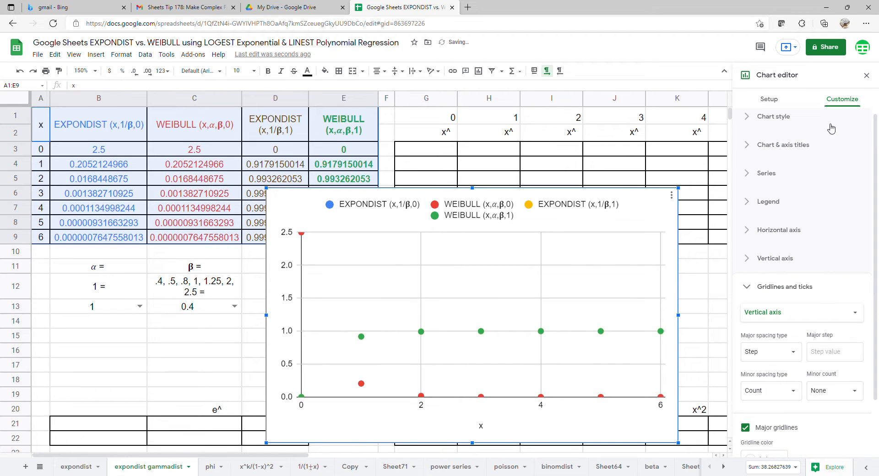
Add polynomial trendlines of degree 6 to all chart series and label them with their equations.
click(782, 180)
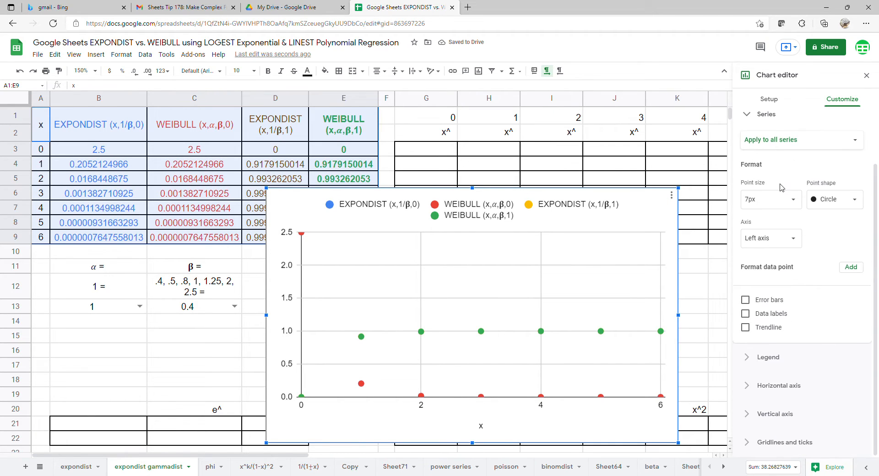
click(756, 328)
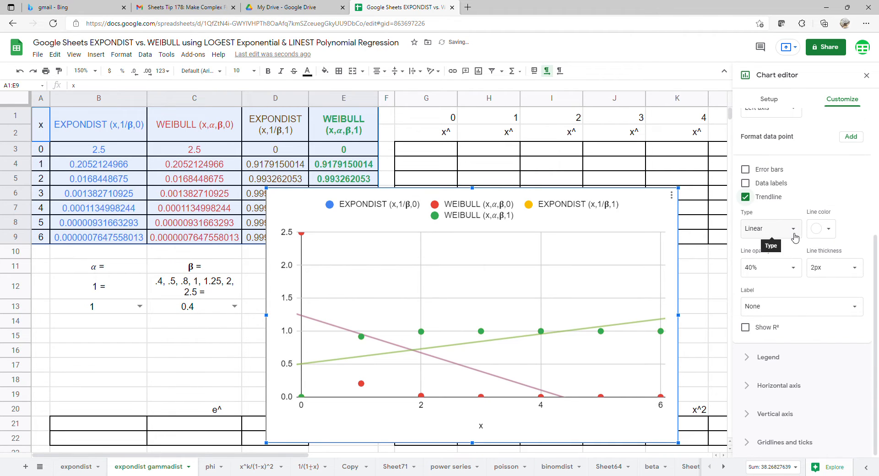
click(794, 233)
click(789, 257)
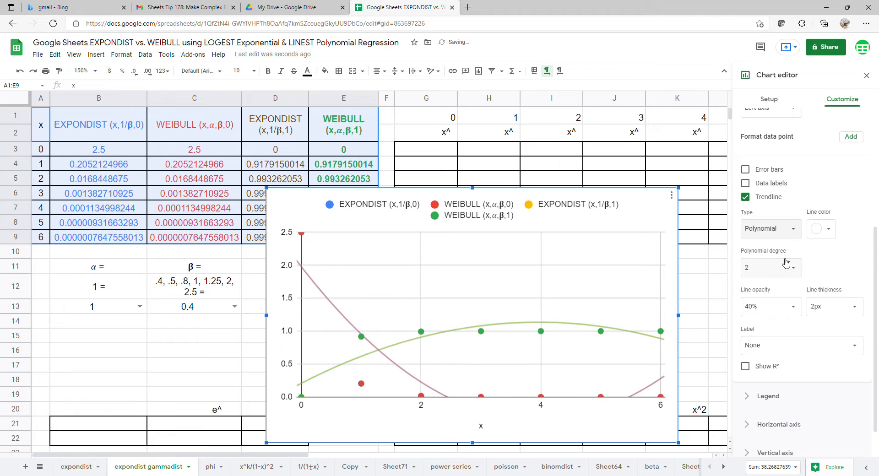
click(792, 271)
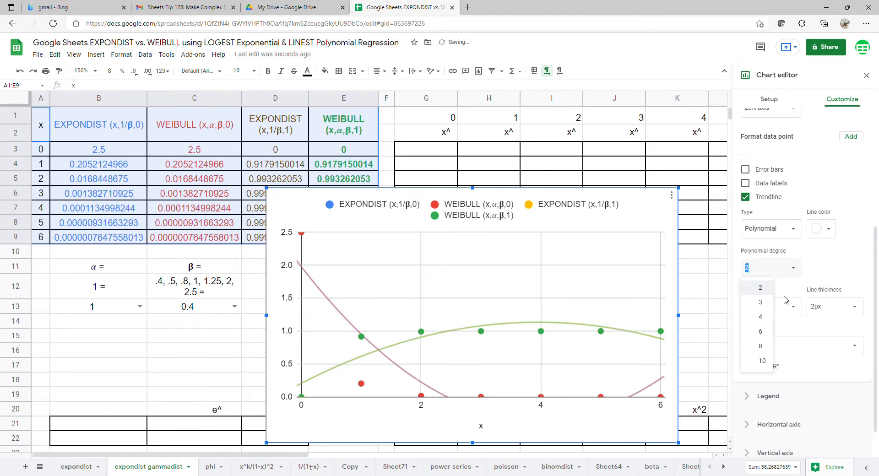
click(761, 332)
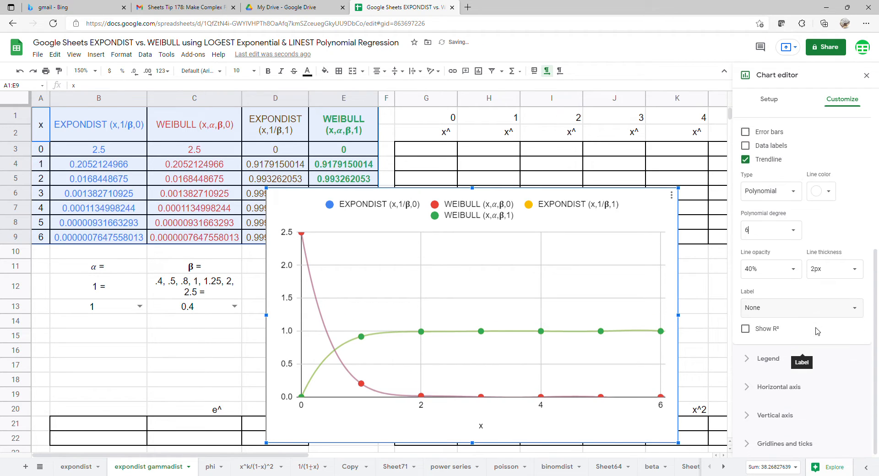
scroll(801, 336, down, 1)
click(843, 315)
click(763, 336)
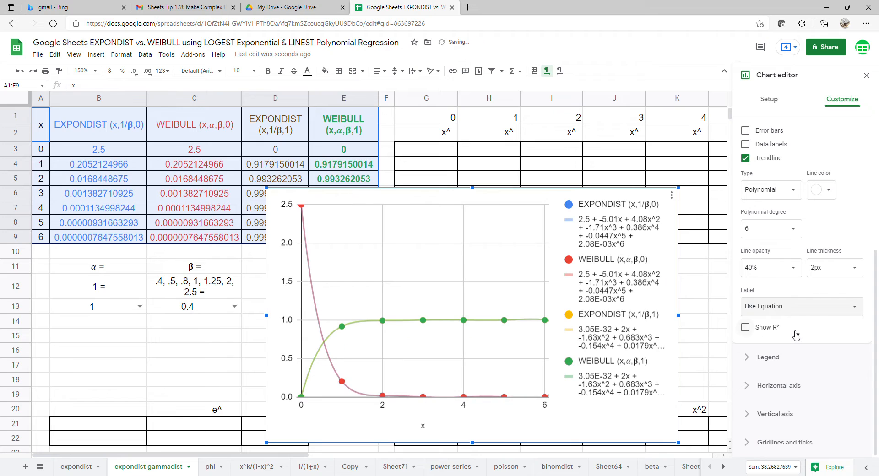
Set the chart legend's position to Bottom.
click(775, 358)
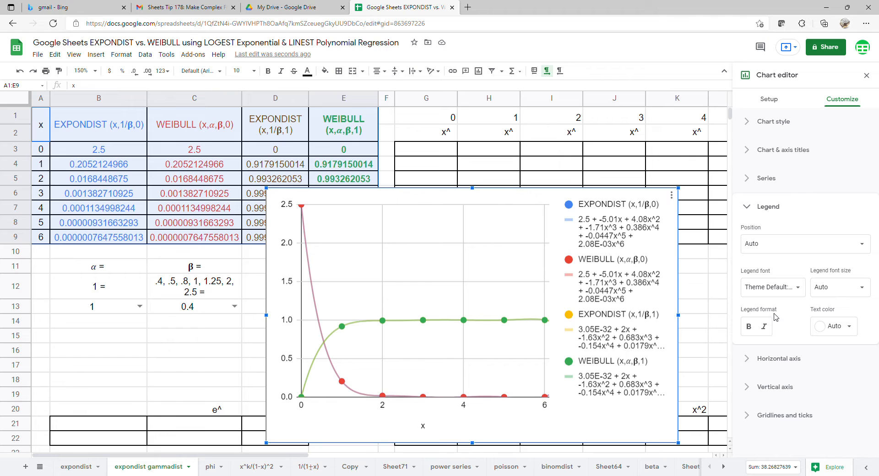
click(776, 252)
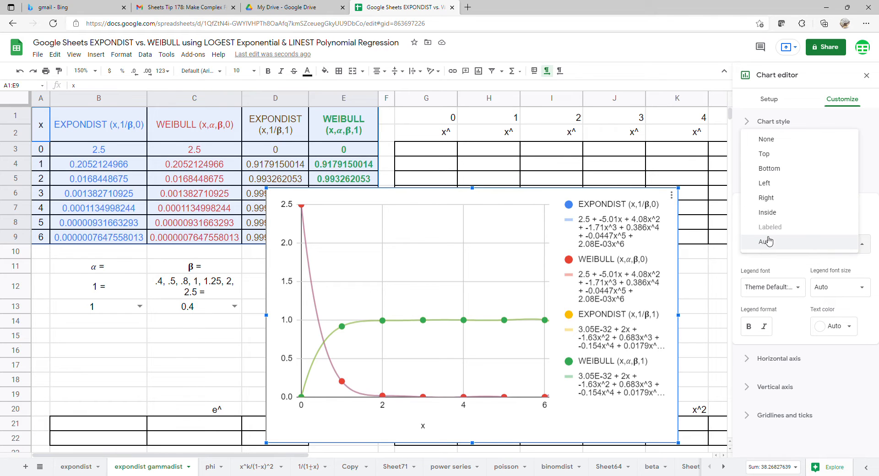
click(770, 168)
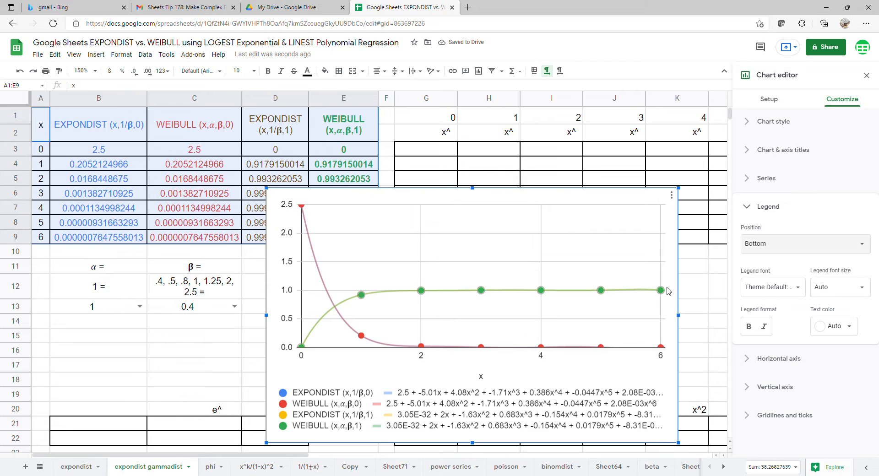
Change the trendline type of the EXPONDIST (x,1/β,0) series to Exponential.
click(780, 182)
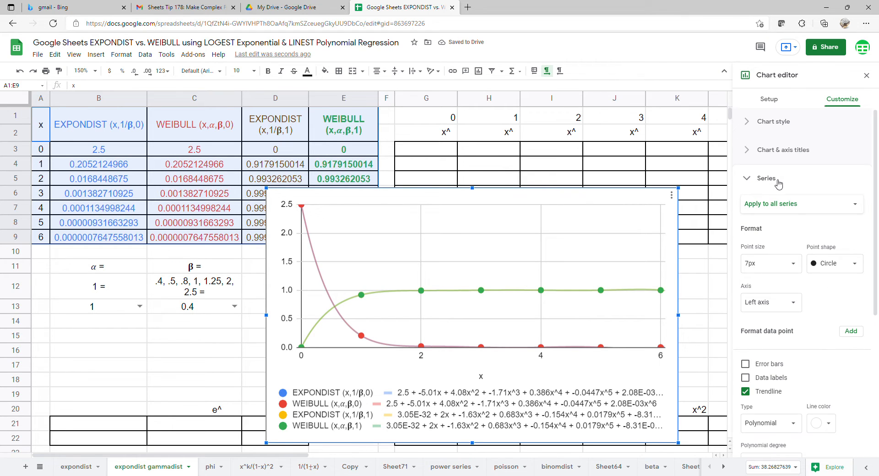
click(805, 204)
click(808, 217)
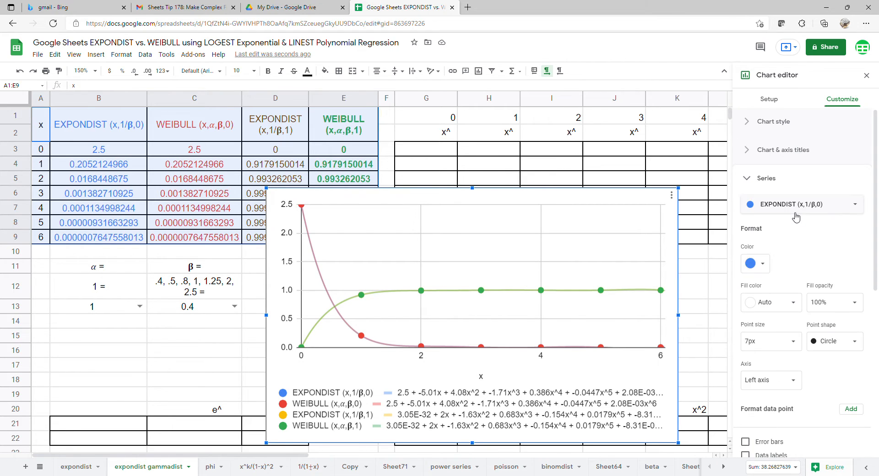
scroll(786, 367, down, 3)
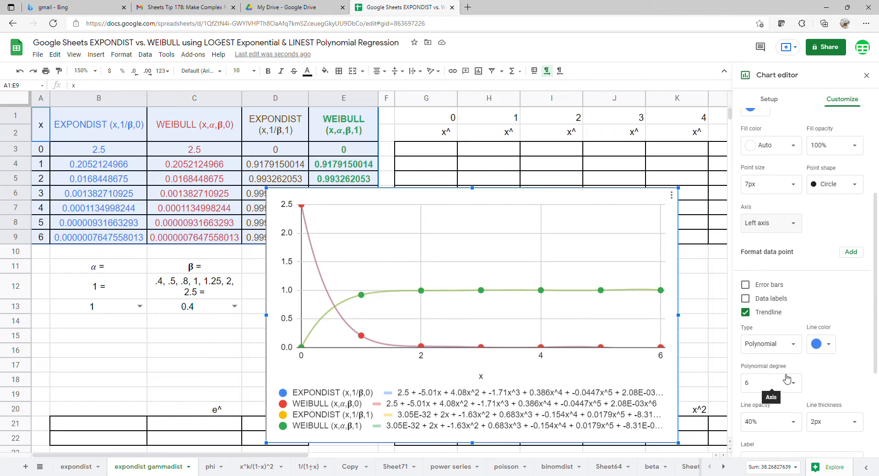
click(796, 346)
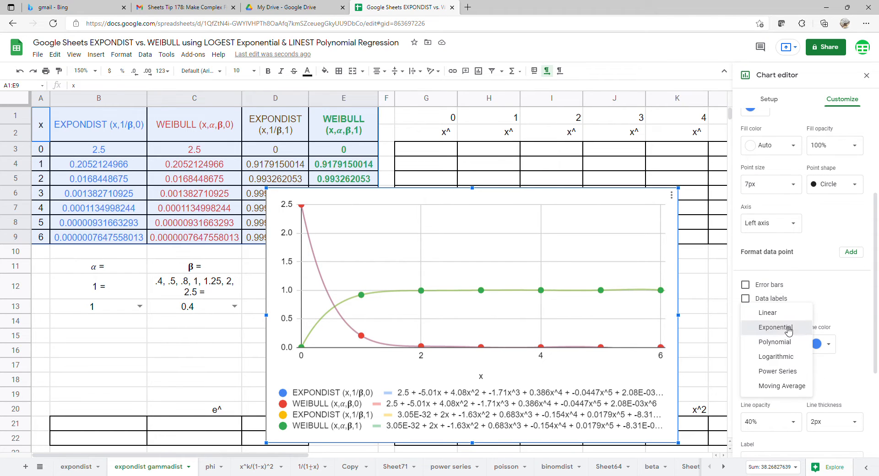
click(786, 330)
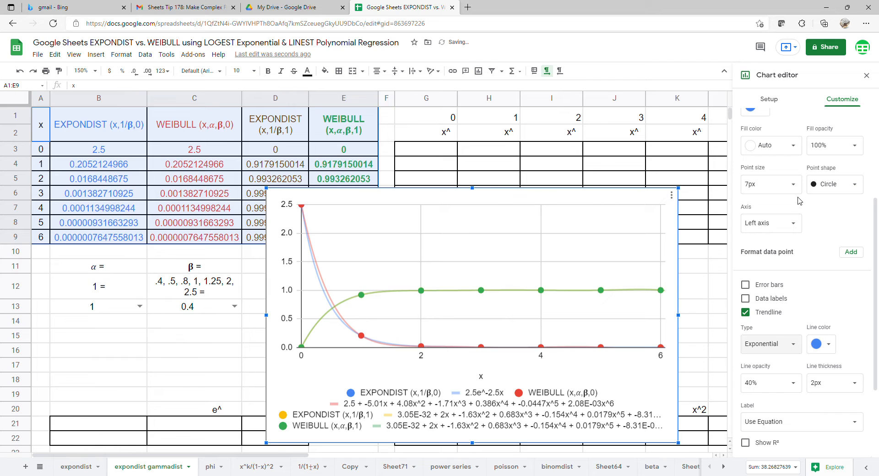
Change the trendline type of the WEIBULL (x,α,β,0) series to Exponential and close the chart settings.
scroll(793, 166, up, 2)
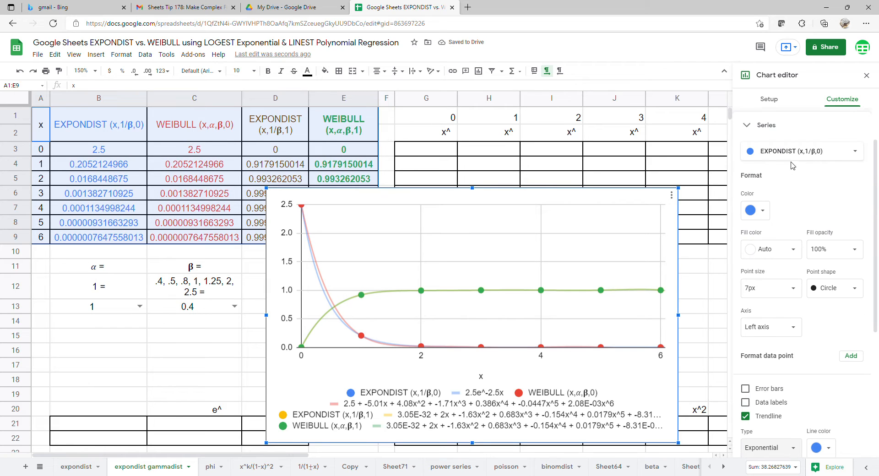
click(819, 154)
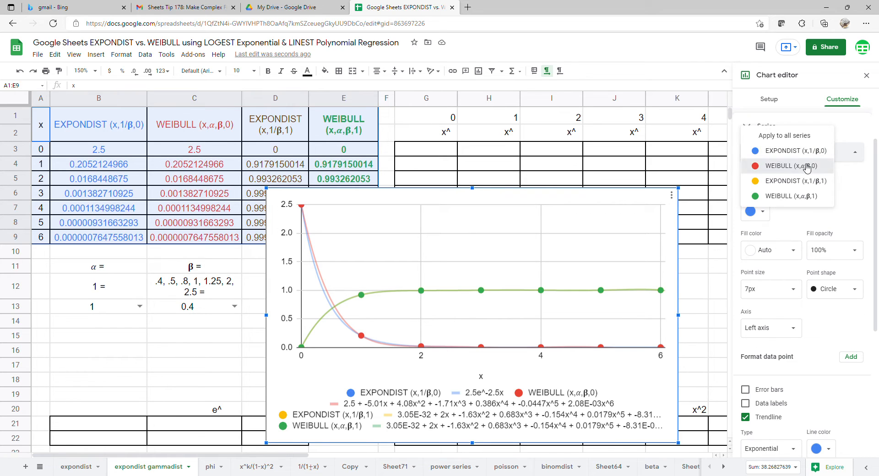
click(807, 166)
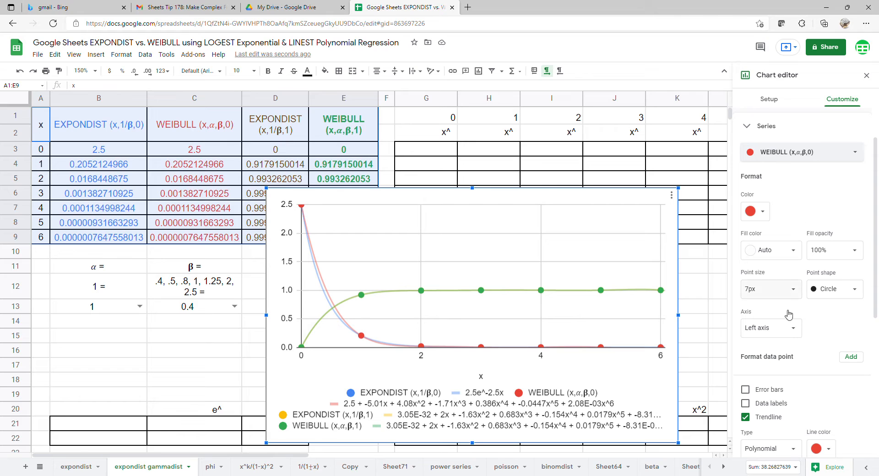
scroll(788, 316, down, 3)
click(795, 295)
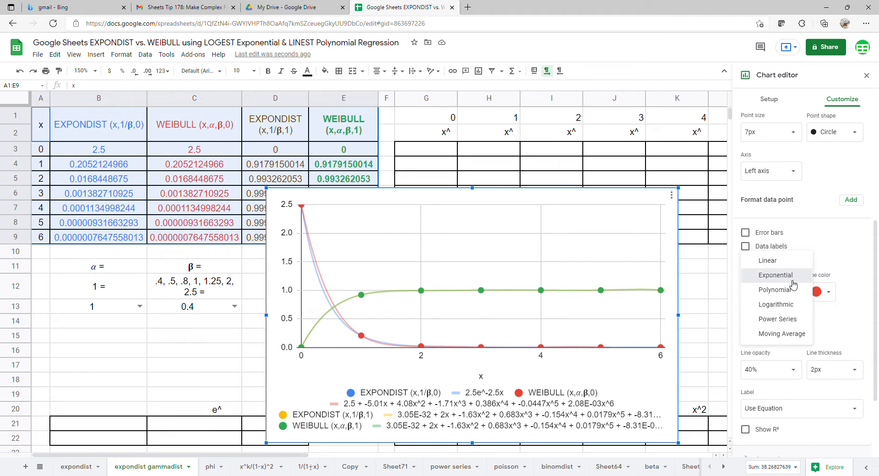
click(793, 280)
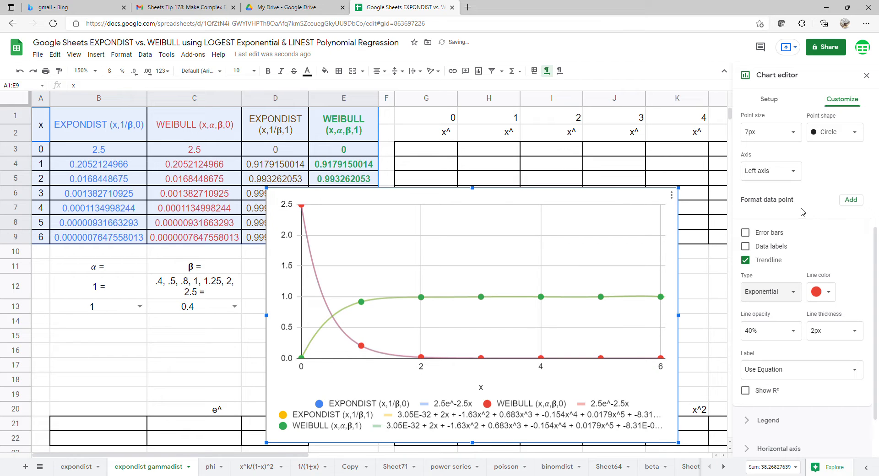
click(867, 75)
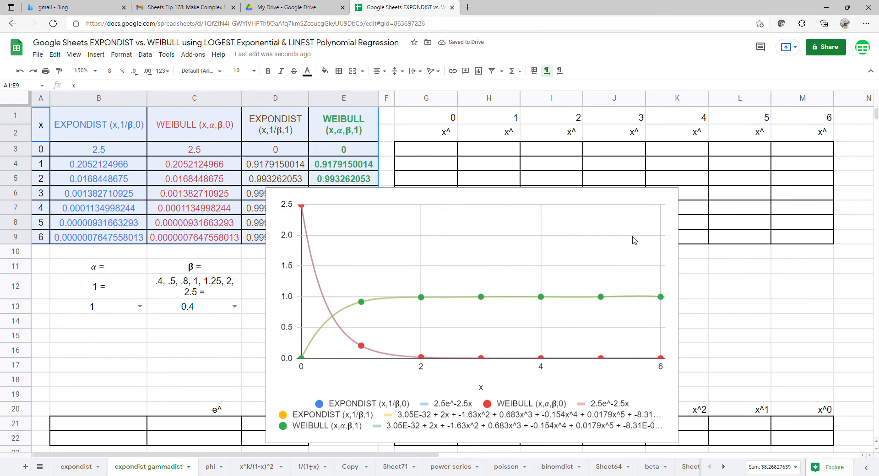
Make the chart taller and wider, and place it beyond column M, clear of the empty powers table.
drag(639, 236, 747, 126)
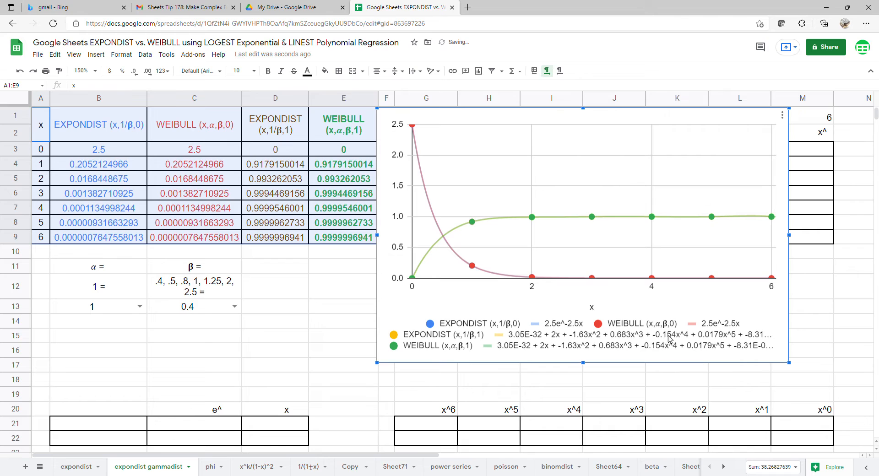
drag(583, 364, 584, 397)
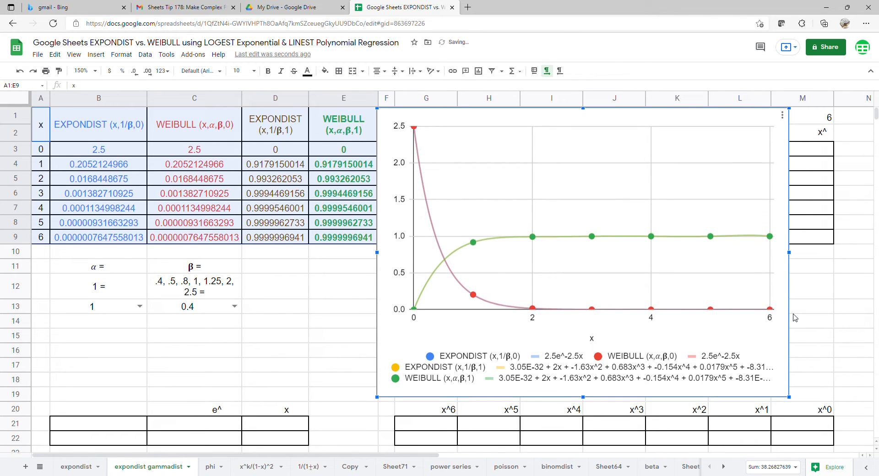
drag(807, 249, 830, 257)
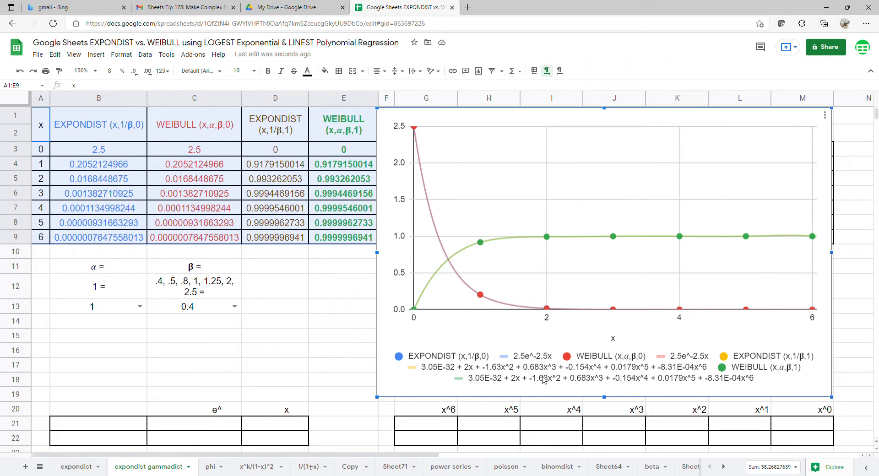
drag(386, 280, 846, 281)
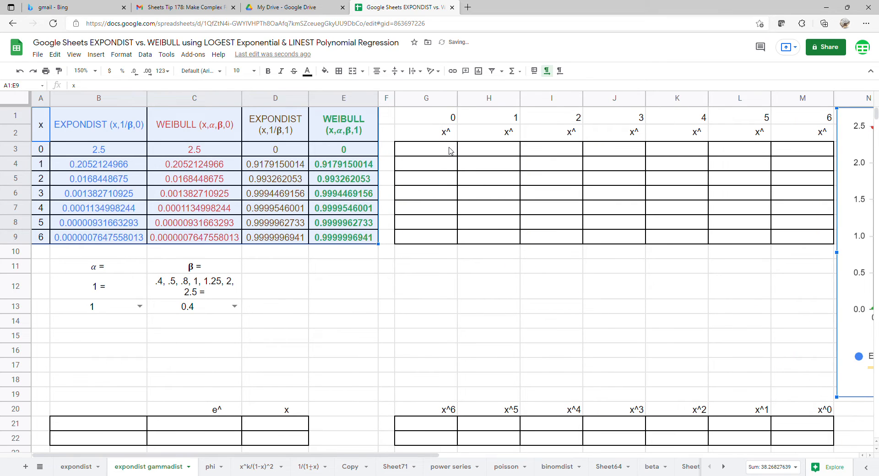
Enter an ARRAYFORMULA in G3 that raises the x values A3:A9 to the exponents in G1:M1.
click(449, 151)
text(=)
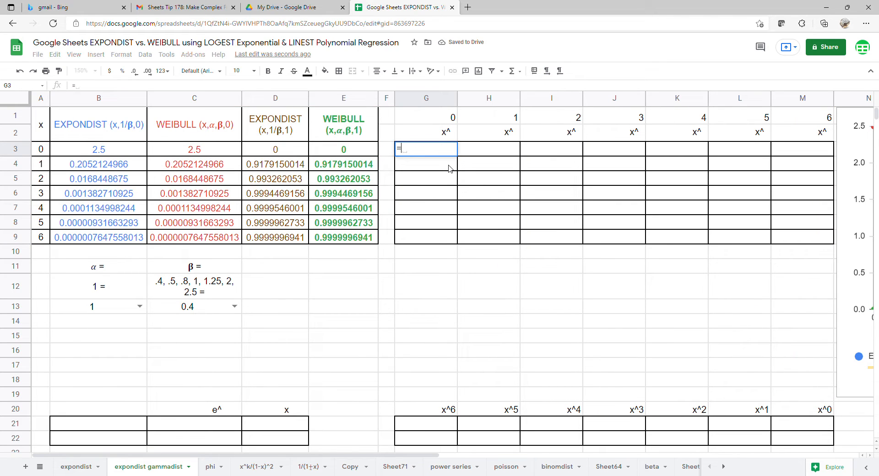
text(arr)
key(Tab)
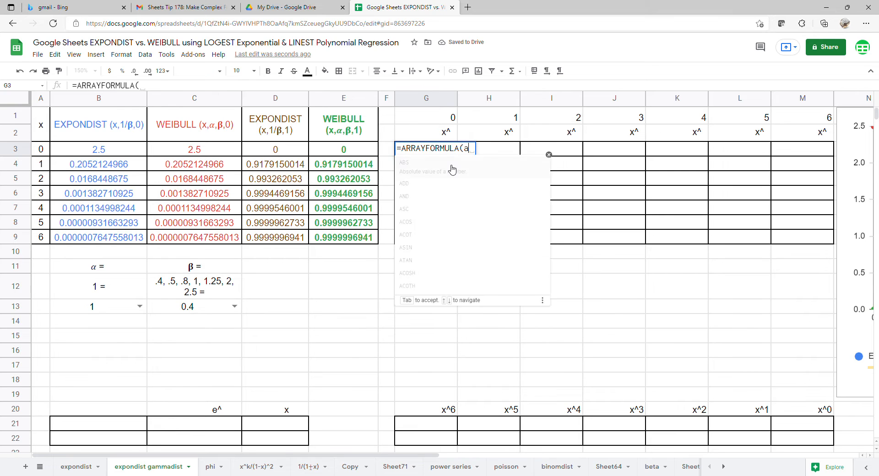
key(ctrl+shift+Return)
drag(41, 152, 30, 237)
text(^)
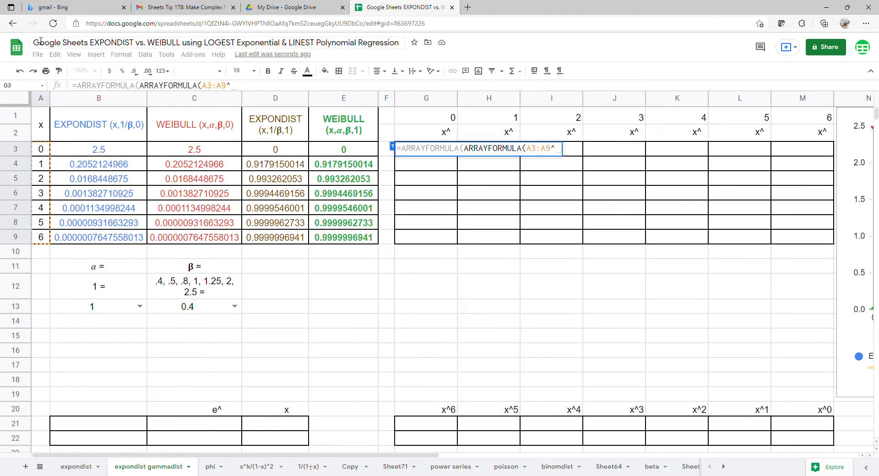
drag(425, 120, 796, 122)
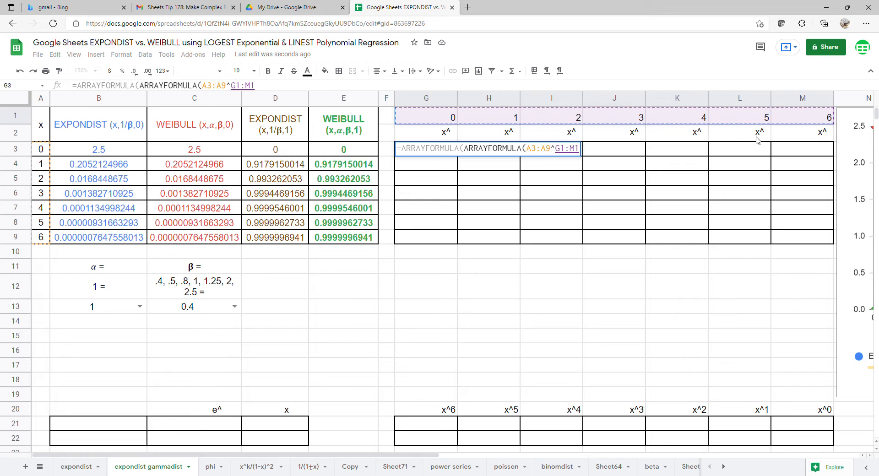
key(Return)
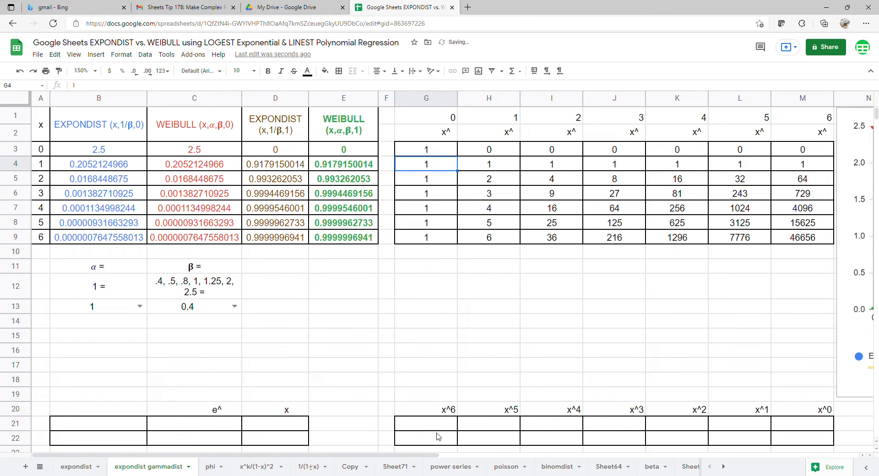
Enter a LINEST formula in G21 that fits the EXPONDIST (x,1/β,1) values D3:D9 to the powers H3:M9.
click(294, 134)
drag(295, 134, 358, 242)
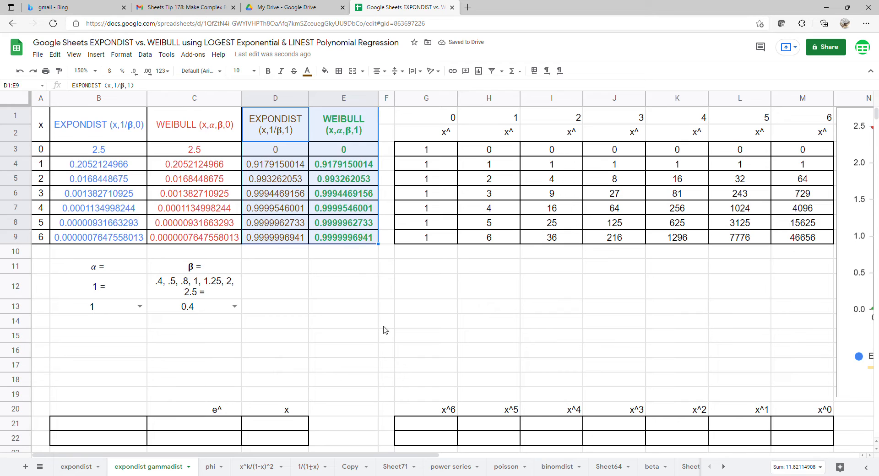
click(432, 429)
text(=)
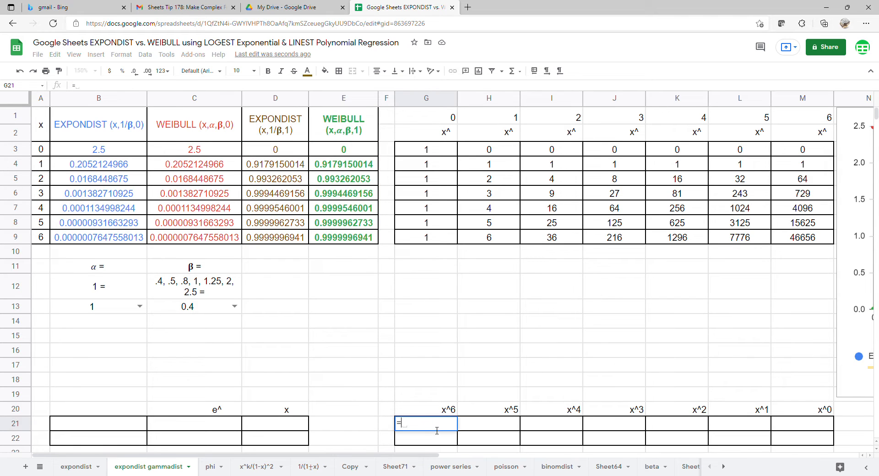
text(l)
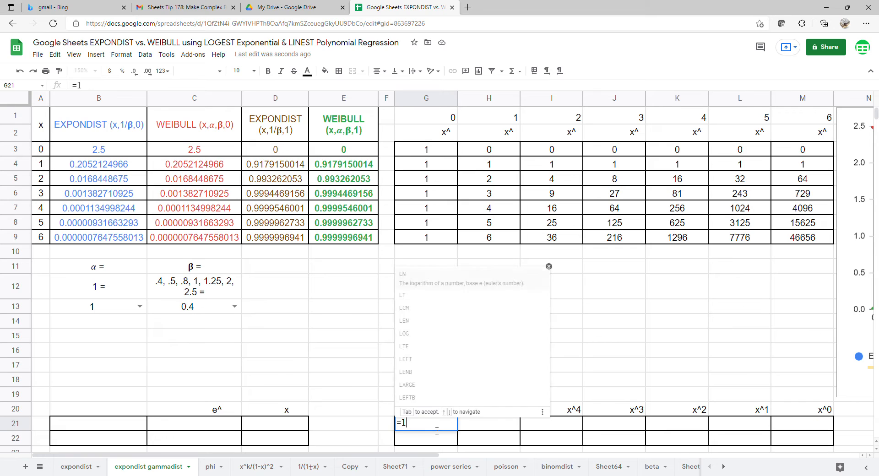
text(in)
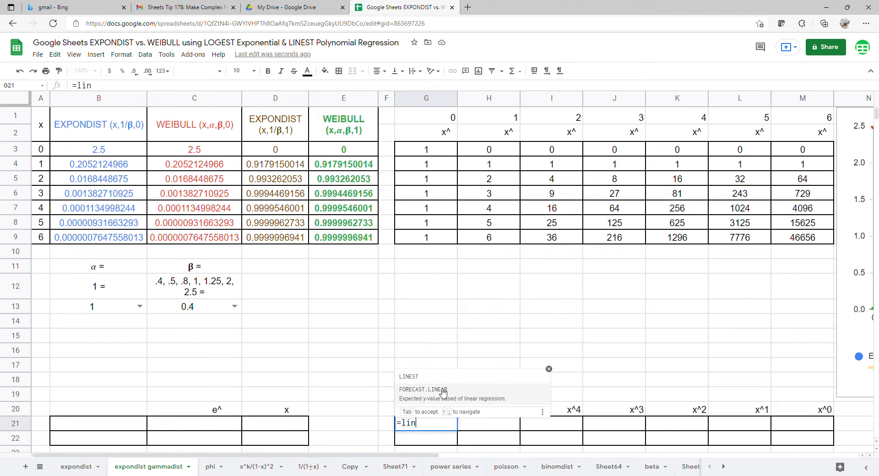
click(431, 381)
drag(293, 156, 292, 240)
text(,)
drag(513, 153, 781, 245)
key(Return)
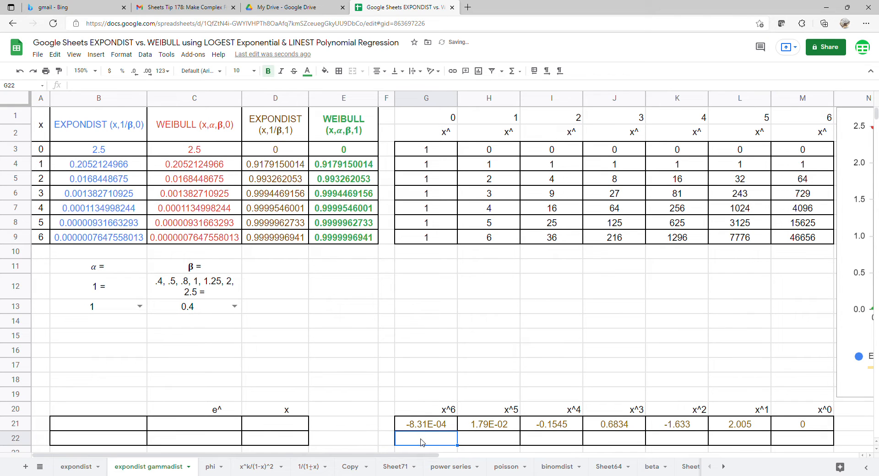
Enter a LINEST formula in G22 that fits the WEIBULL (x,α,β,1) values E3:E9 to the powers H3:M9.
text(=)
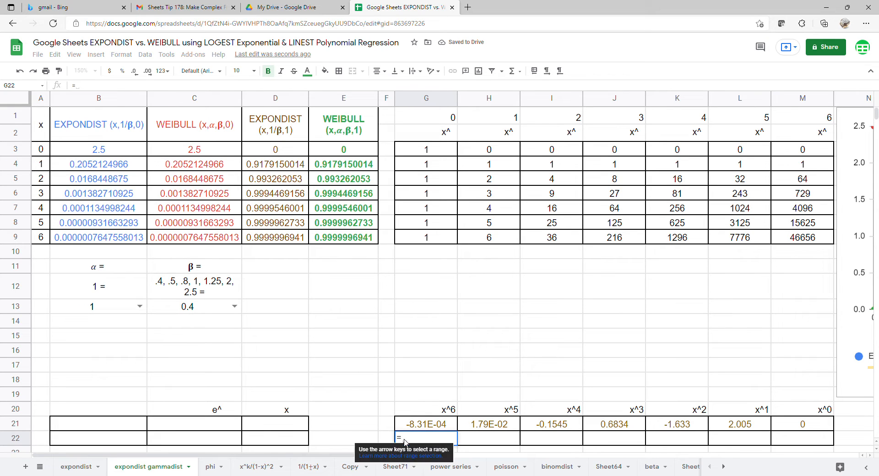
text(lin)
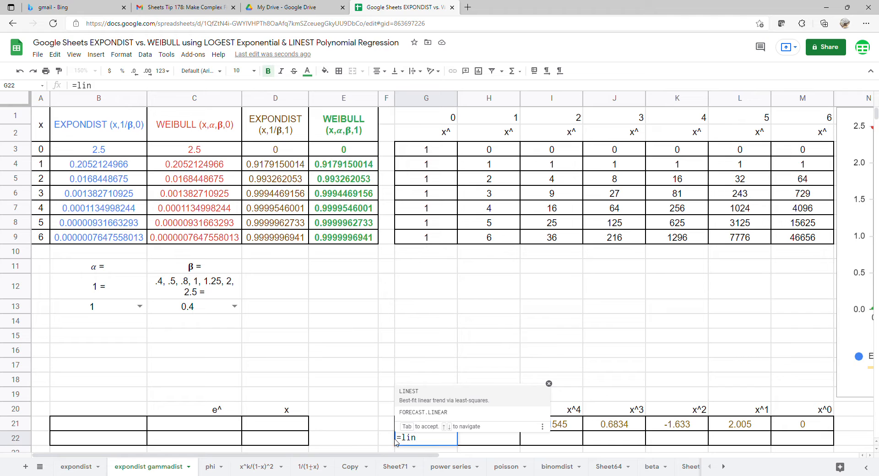
click(431, 390)
drag(351, 149, 359, 238)
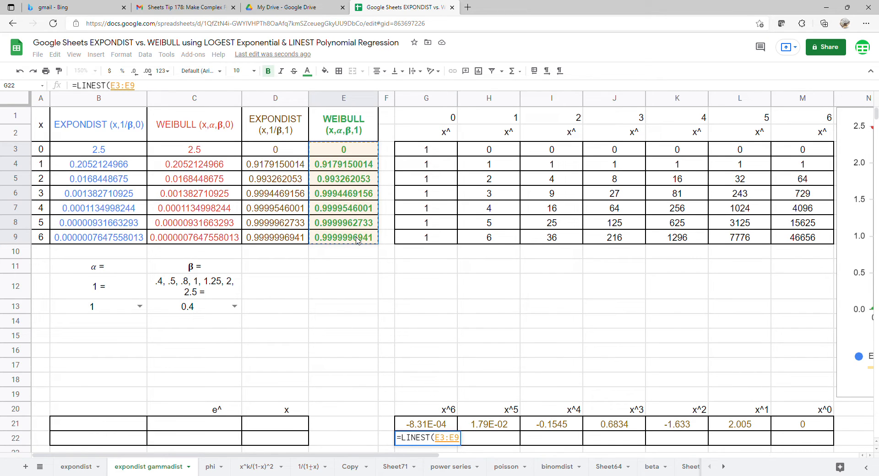
text(,)
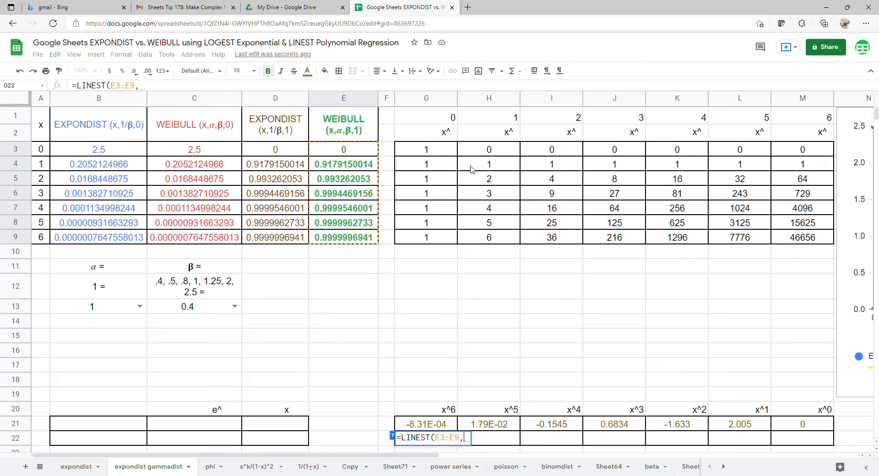
drag(486, 152, 796, 242)
key(Return)
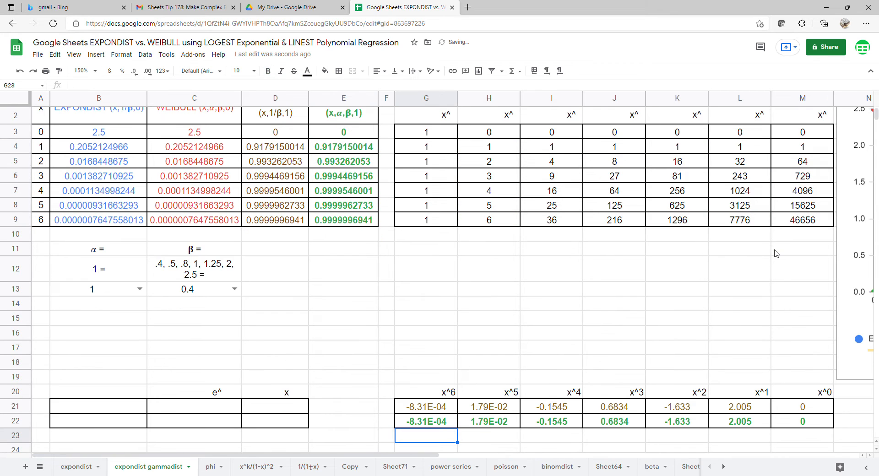
Move the chart back over the powers table, above the LINEST coefficients, and select D1:E9.
scroll(499, 254, up, 1)
drag(841, 276, 389, 224)
drag(267, 113, 348, 242)
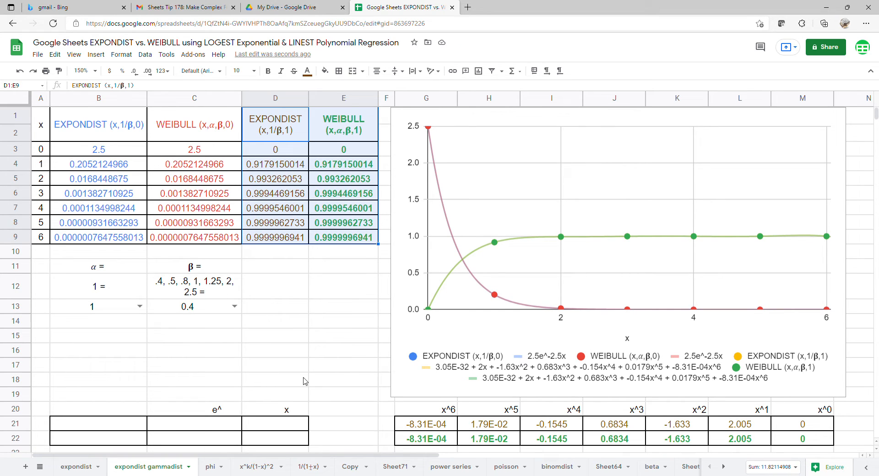
Enter a LOGEST formula in B21 that fits the EXPONDIST (x,1/β,0) values B3:B9 to the x values A3:A9.
drag(109, 120, 194, 236)
click(111, 430)
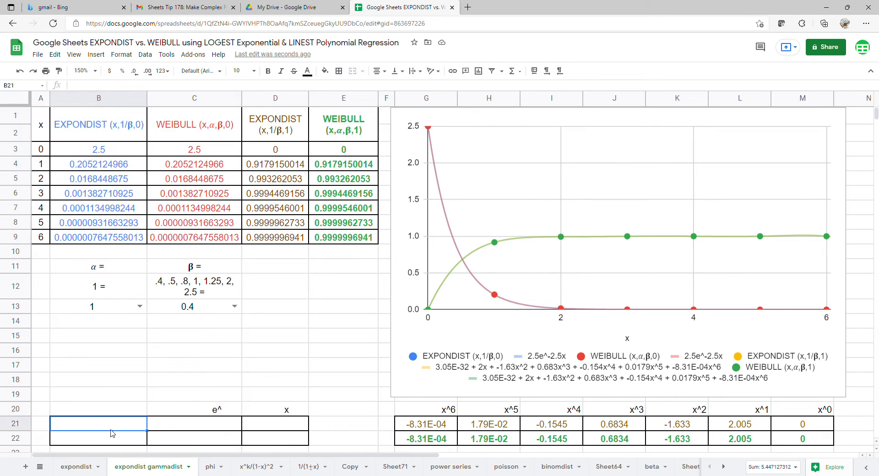
text(=)
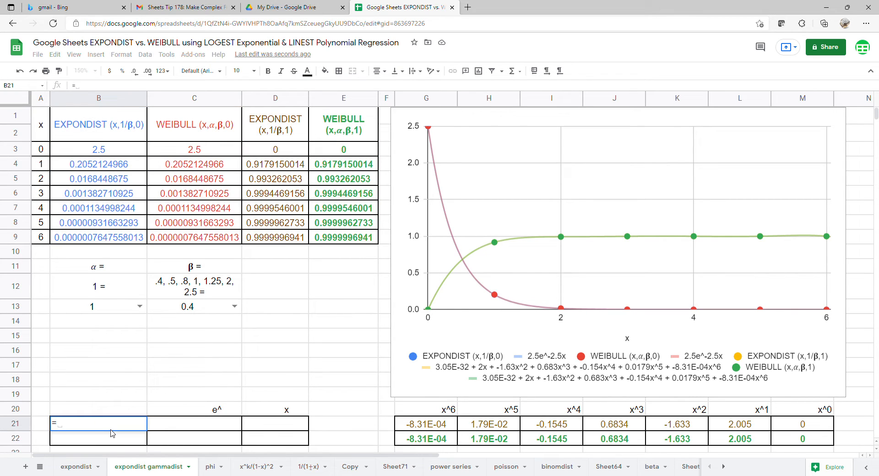
text(log)
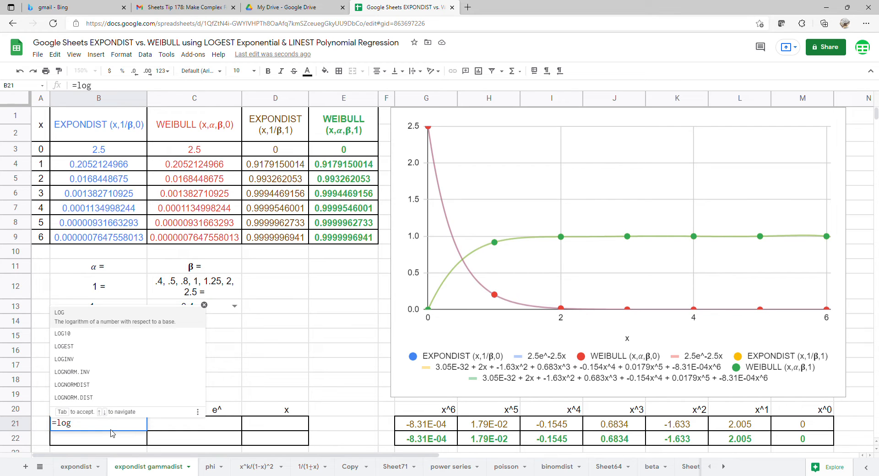
click(78, 347)
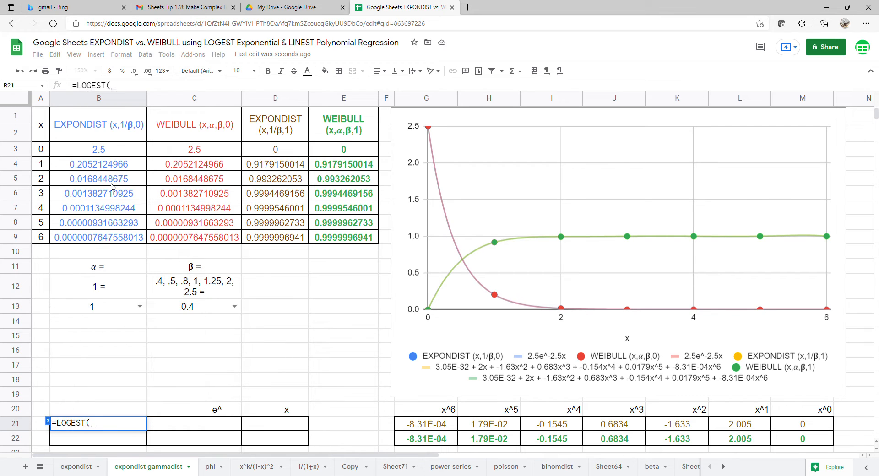
drag(116, 148, 123, 239)
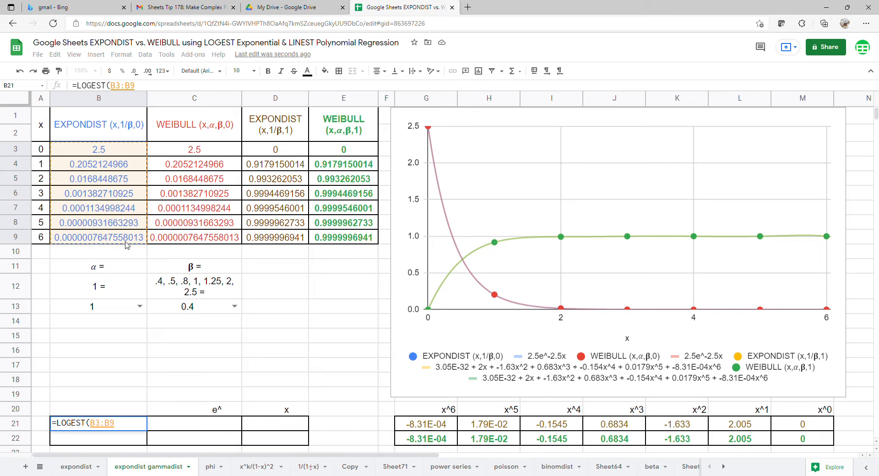
text(,)
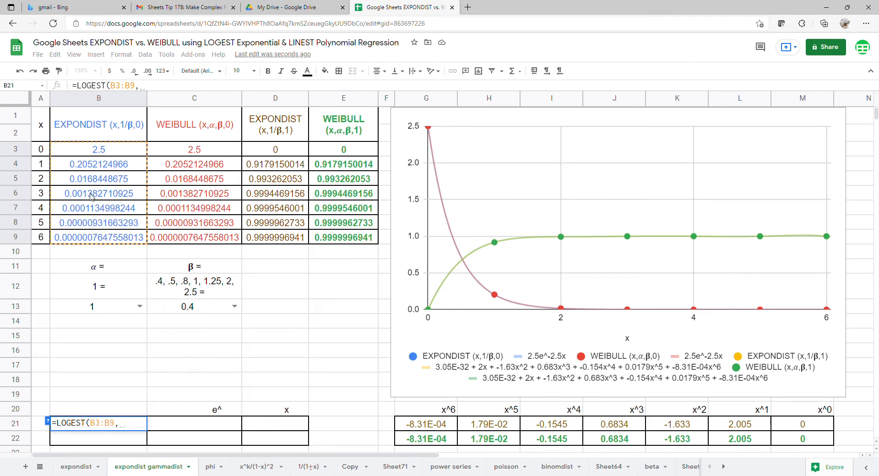
drag(45, 150, 47, 239)
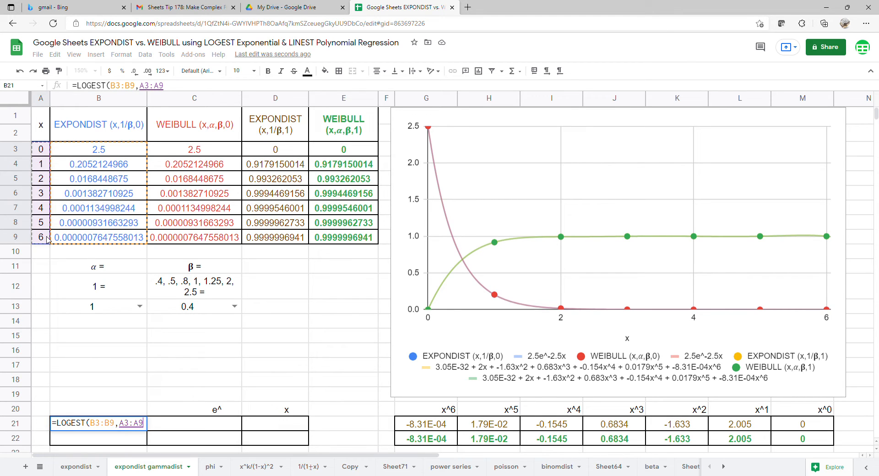
key(Return)
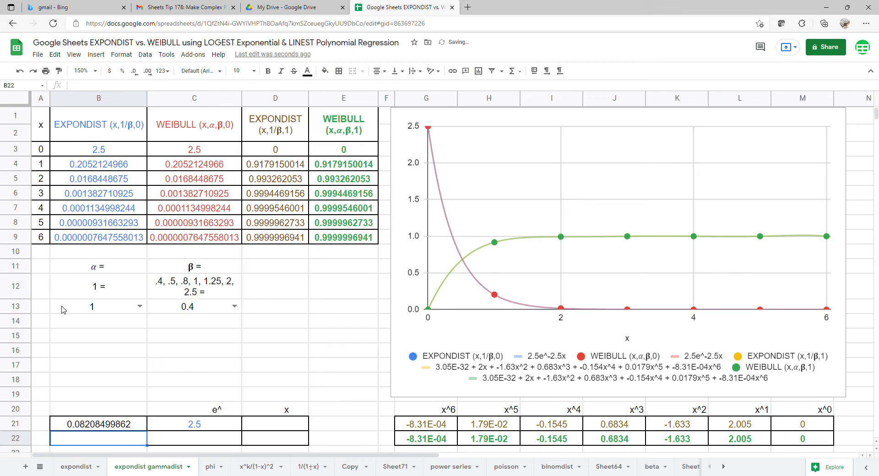
Enter a LOGEST formula in B22 that fits the WEIBULL (x,α,β,0) values C3:C9 to the x values A3:A9.
text(=)
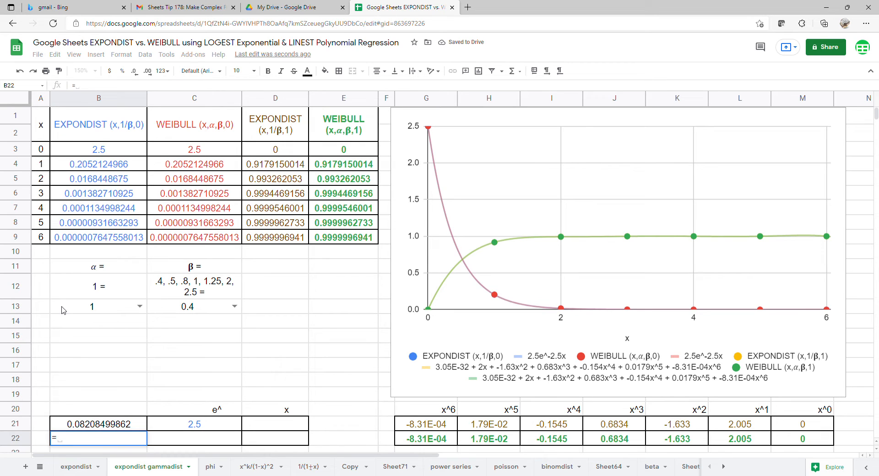
text(loge)
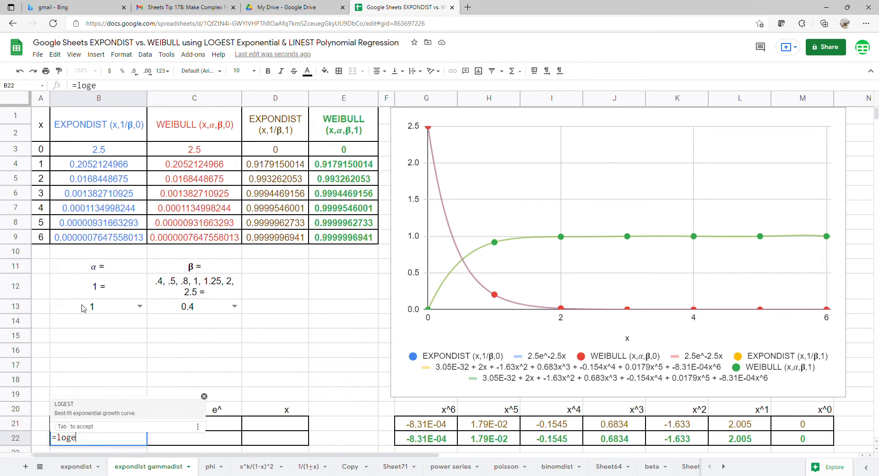
click(82, 402)
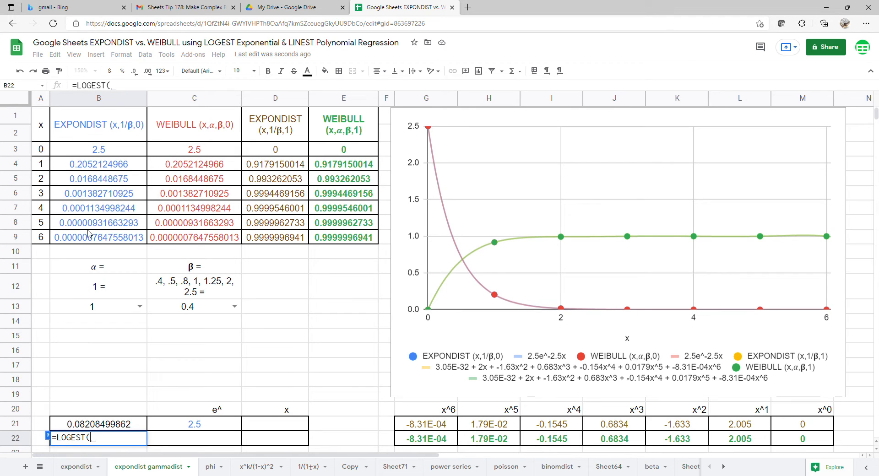
drag(178, 155, 196, 245)
text(,)
click(42, 150)
drag(42, 151, 43, 242)
key(Return)
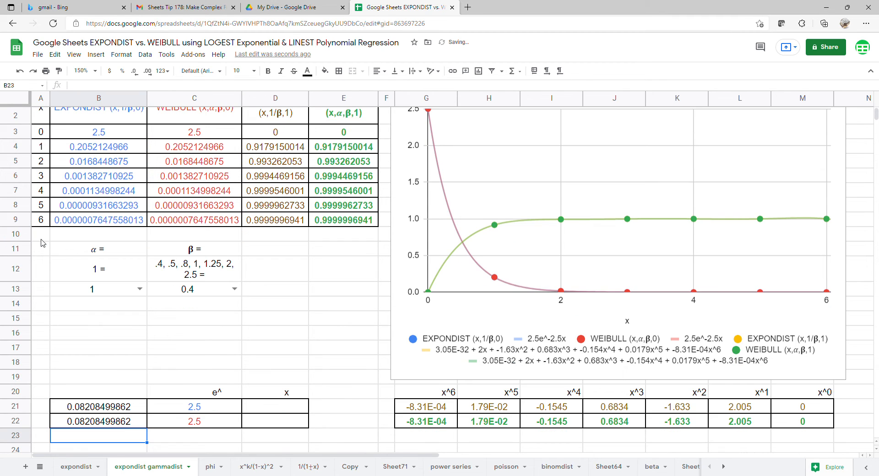
scroll(62, 247, up, 1)
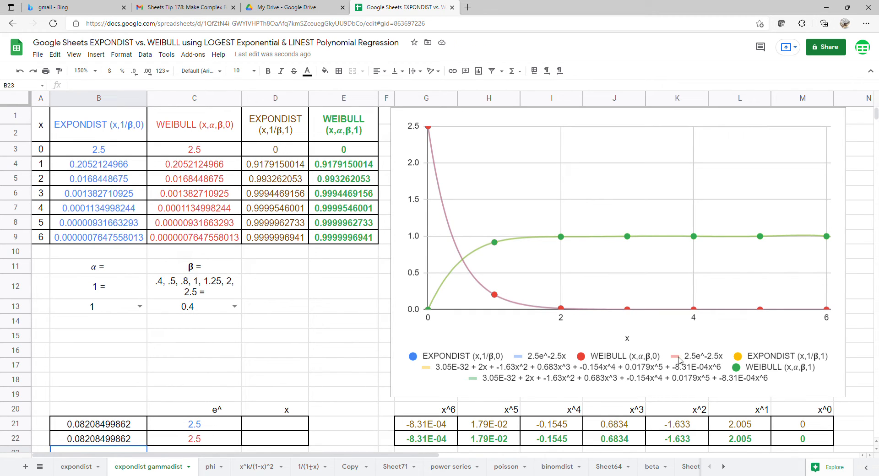
Enter a formula in D21 that takes the natural logarithm (LN) of the LOGEST base in B21.
click(285, 430)
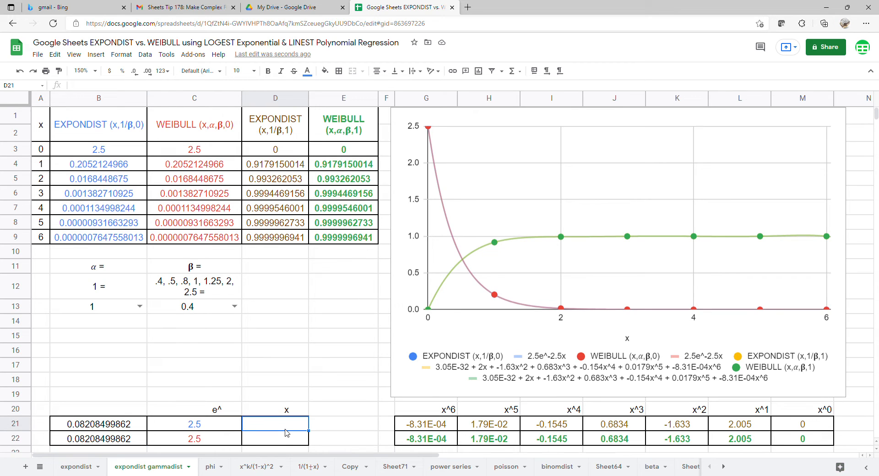
text(=)
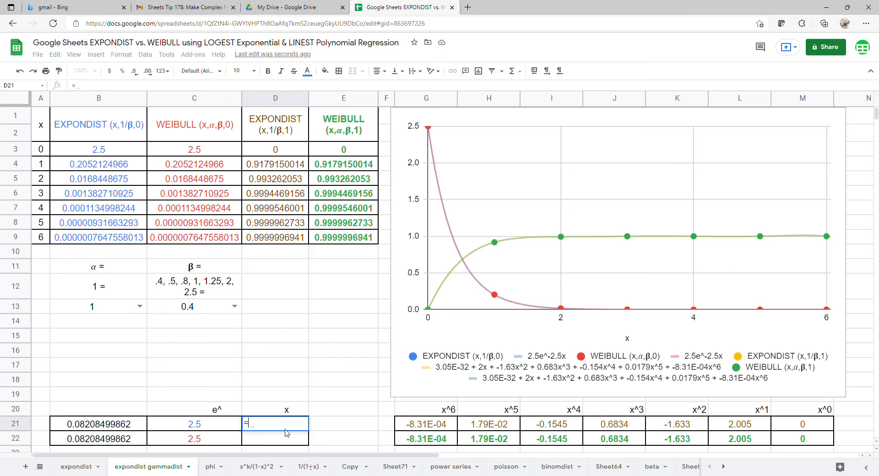
text(ln)
key(Tab)
click(109, 426)
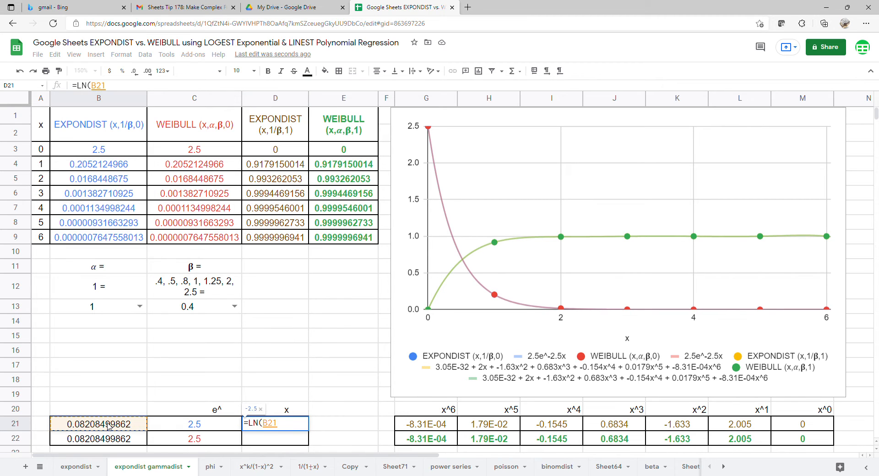
key(Return)
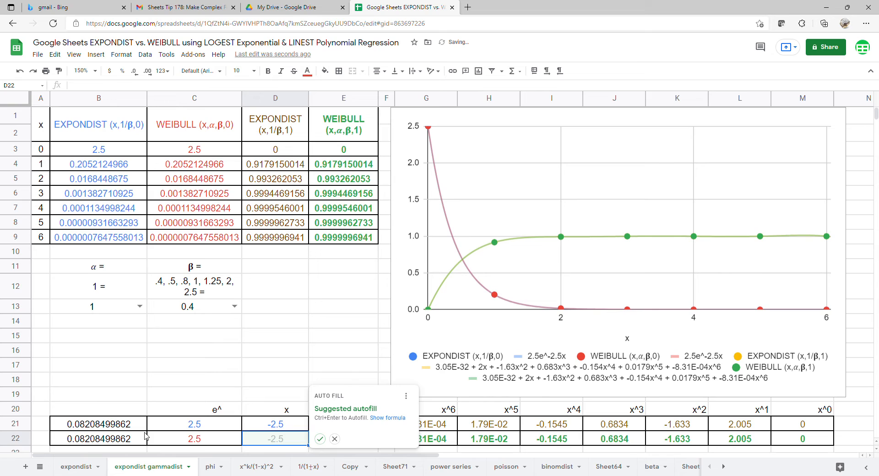
key(Return)
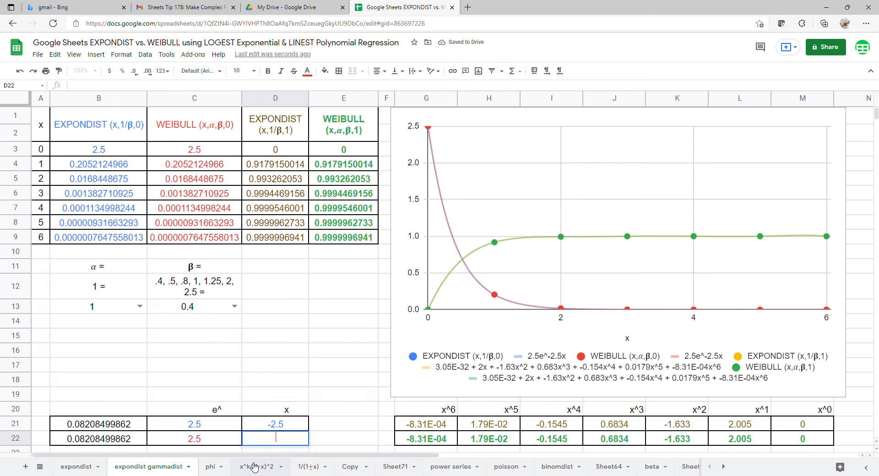
text(=)
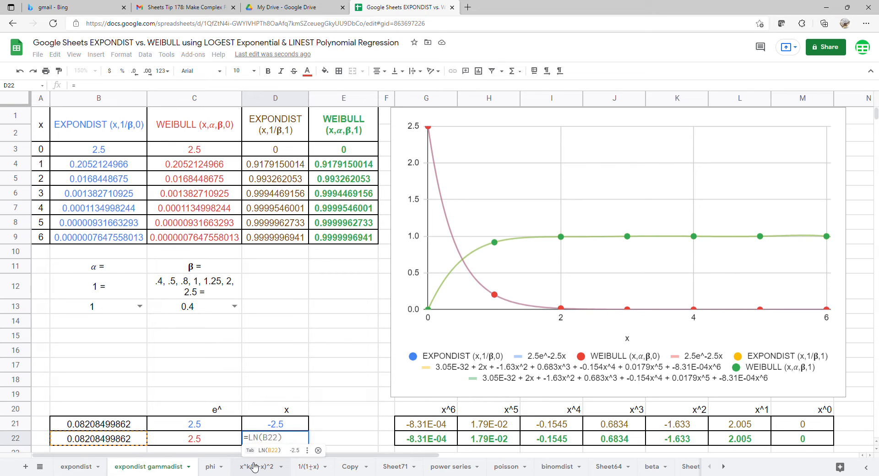
text(ln(B22)
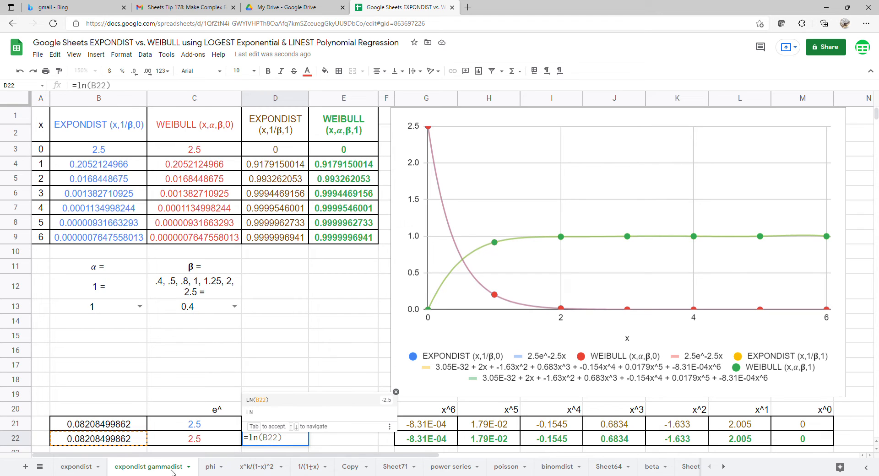
click(141, 441)
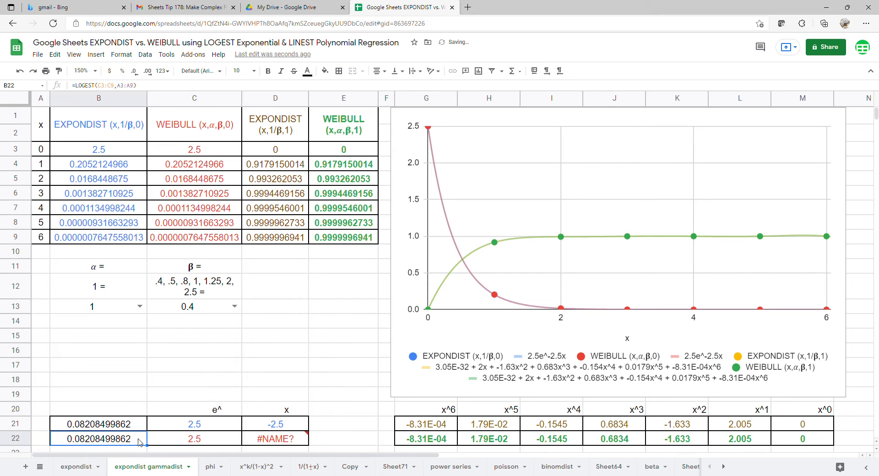
Enter a formula in D22 that takes the natural logarithm (LN) of the LOGEST base in B22.
click(281, 441)
text(=ln)
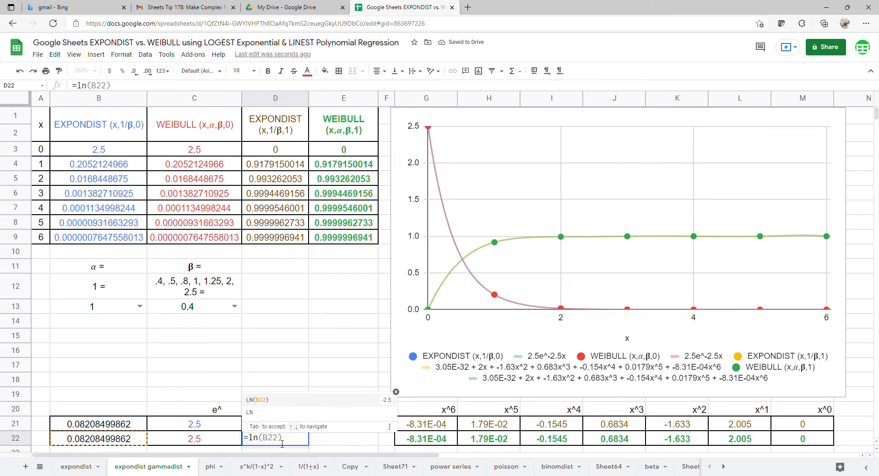
text(()
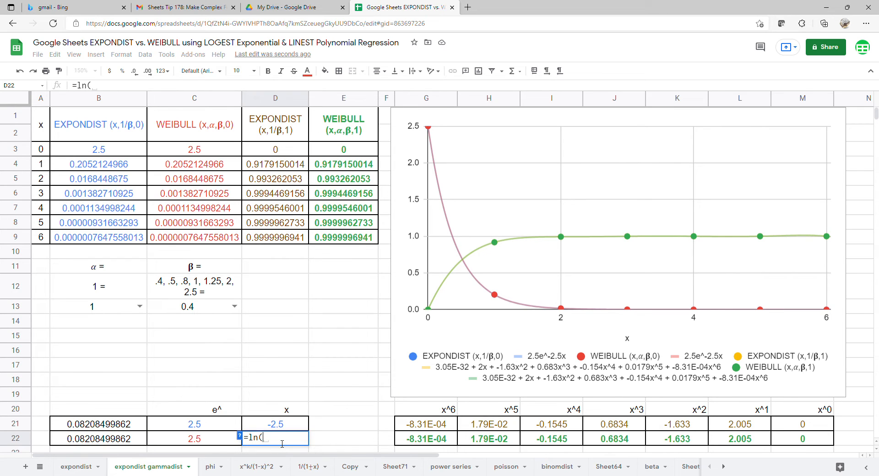
click(92, 440)
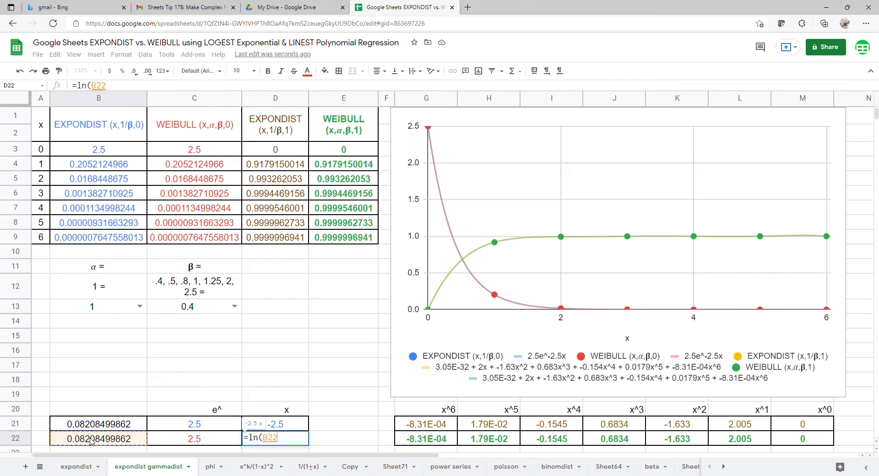
key(Return)
scroll(144, 362, up, 1)
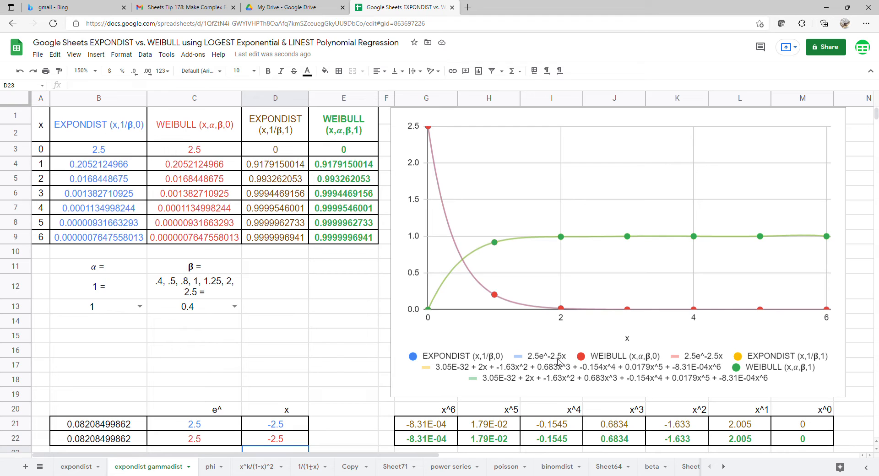
Compare the exponential coefficients in C21:D22 and each polynomial coefficient column from x^0 to x^6 in G20:M22 with the chart legend's trendline equations.
click(205, 426)
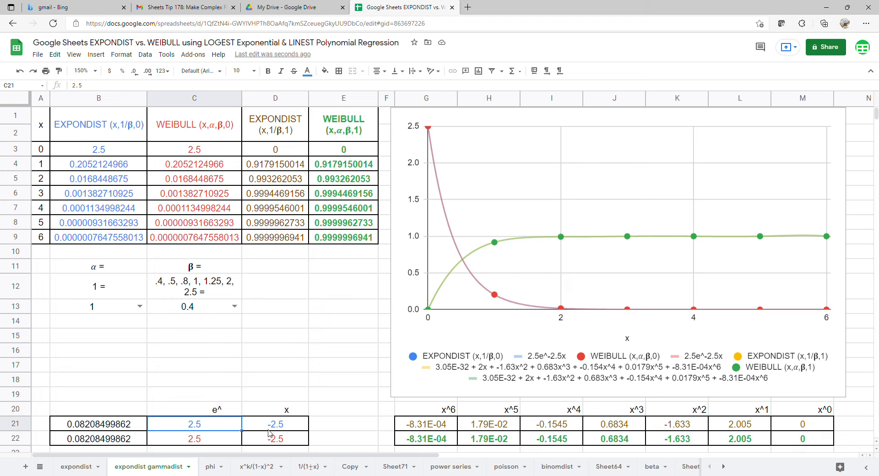
shift+click(216, 441)
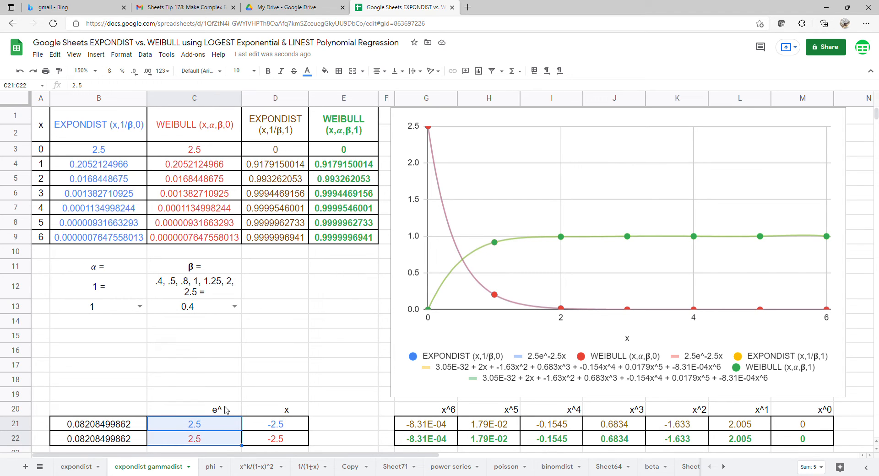
click(275, 426)
drag(278, 414, 278, 439)
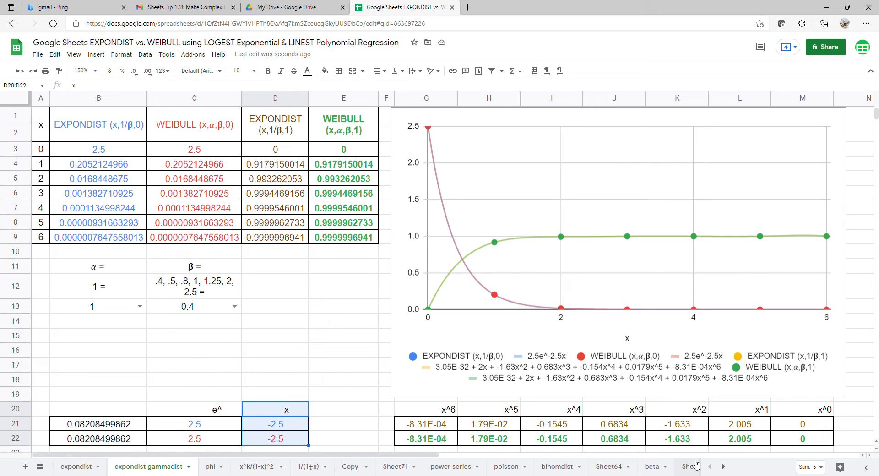
drag(801, 411, 802, 441)
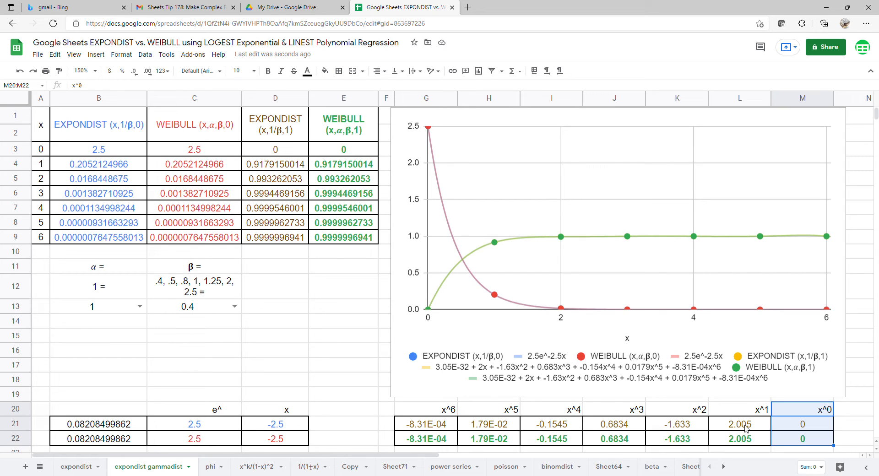
drag(742, 414, 745, 440)
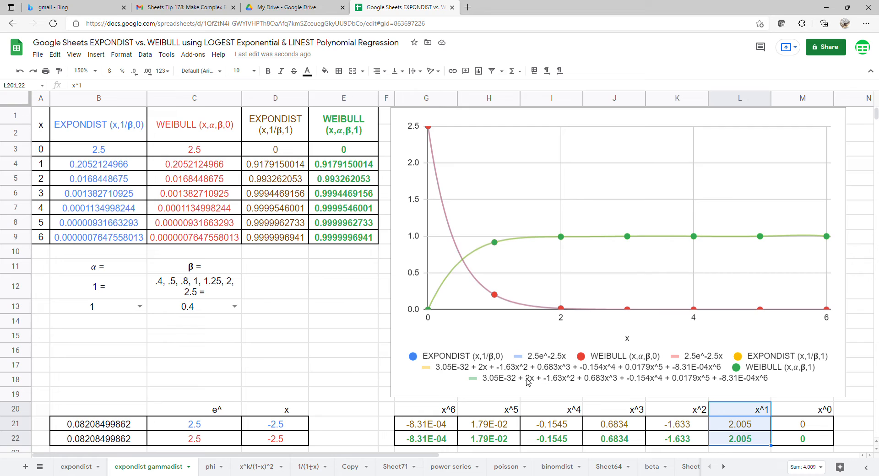
drag(664, 413, 668, 439)
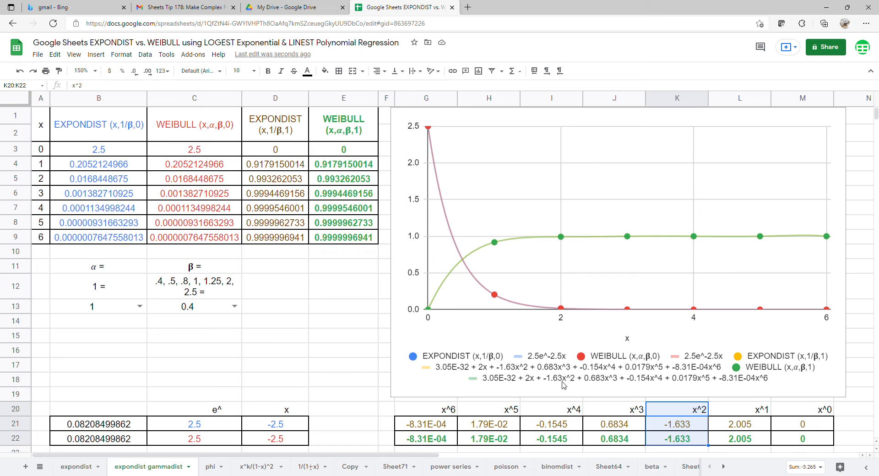
drag(611, 415, 613, 435)
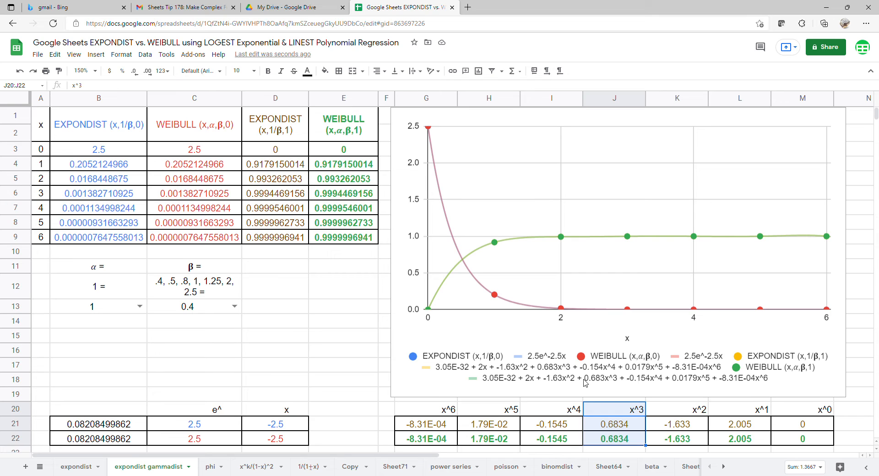
drag(557, 410, 555, 441)
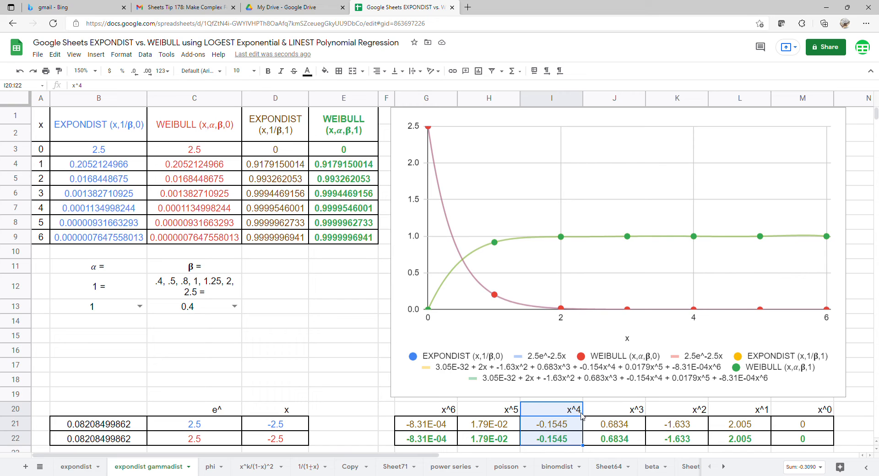
drag(506, 411, 511, 439)
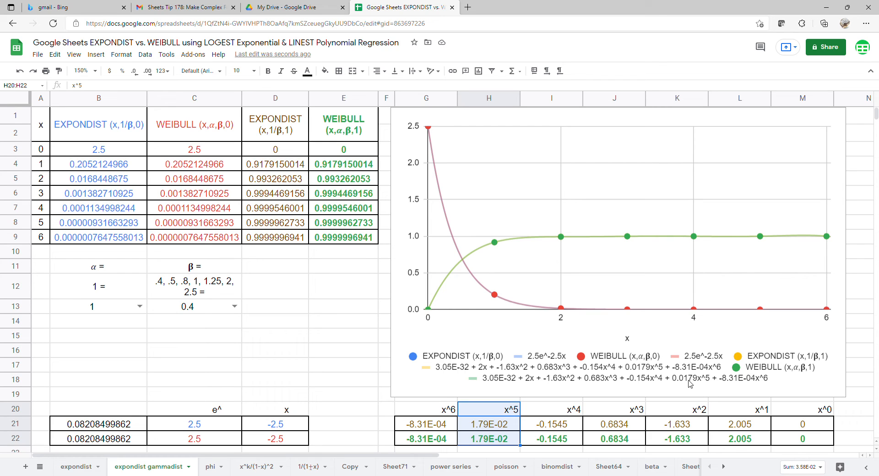
drag(437, 414, 434, 437)
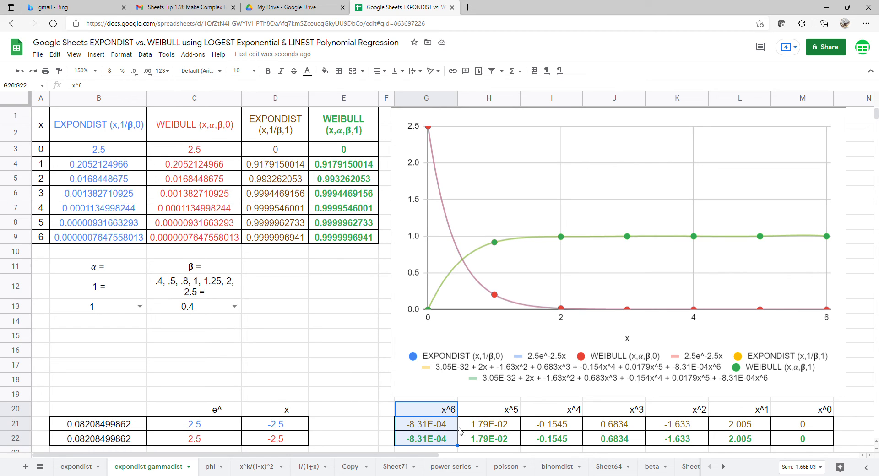
Set β in C13 to 0.5 and compare the polynomial coefficients and the exponential coefficients in C21:D22 with the chart legend's trendline equations.
click(234, 312)
click(215, 336)
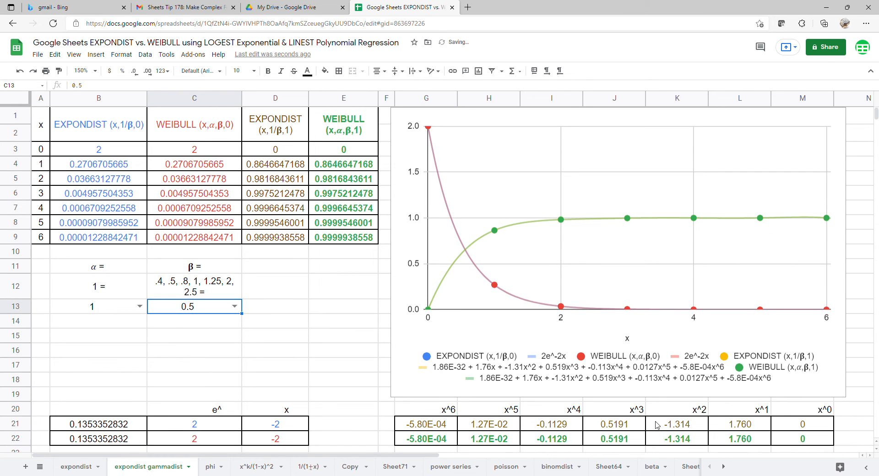
drag(774, 428, 795, 439)
click(200, 428)
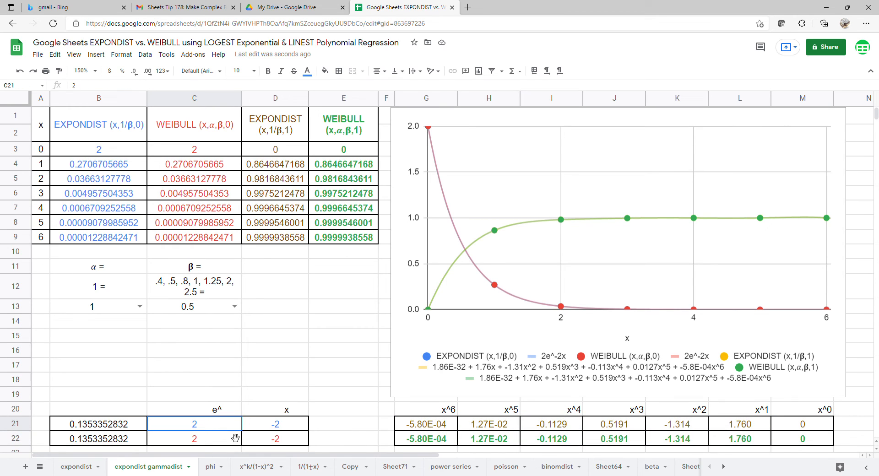
drag(235, 438, 255, 442)
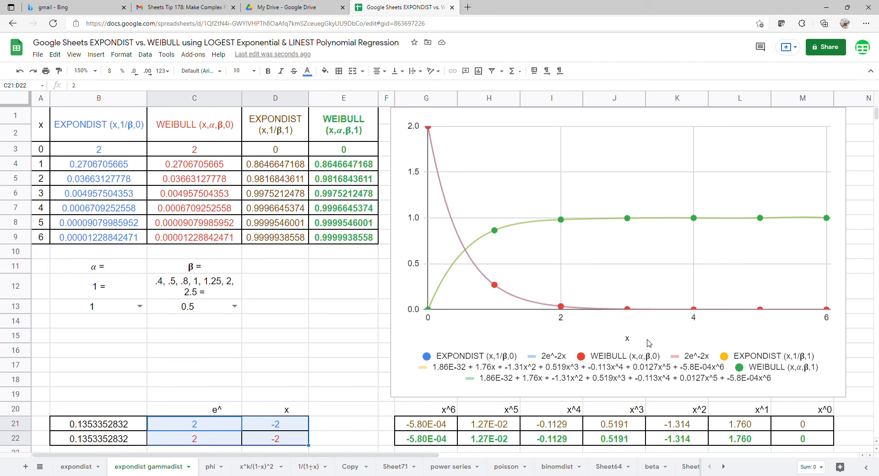
Set β in C13 to 0.8 and check the coefficients in C21:D22 and G21:M22 against the chart legend's trendline equations.
click(235, 308)
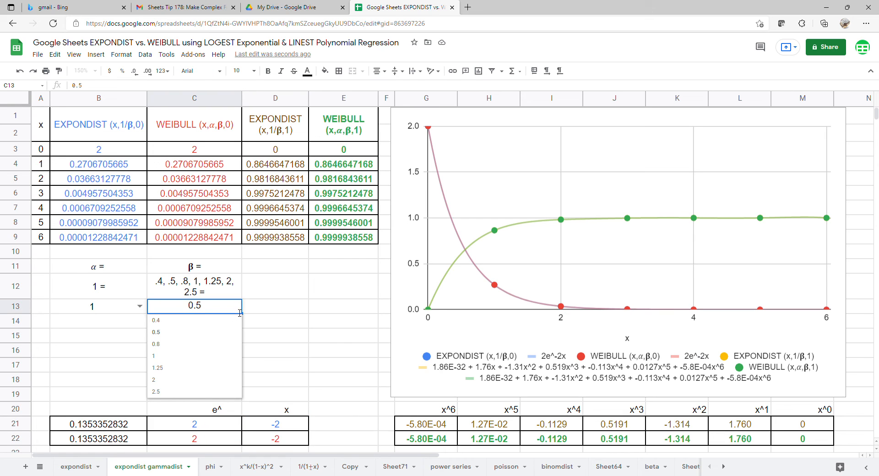
click(204, 344)
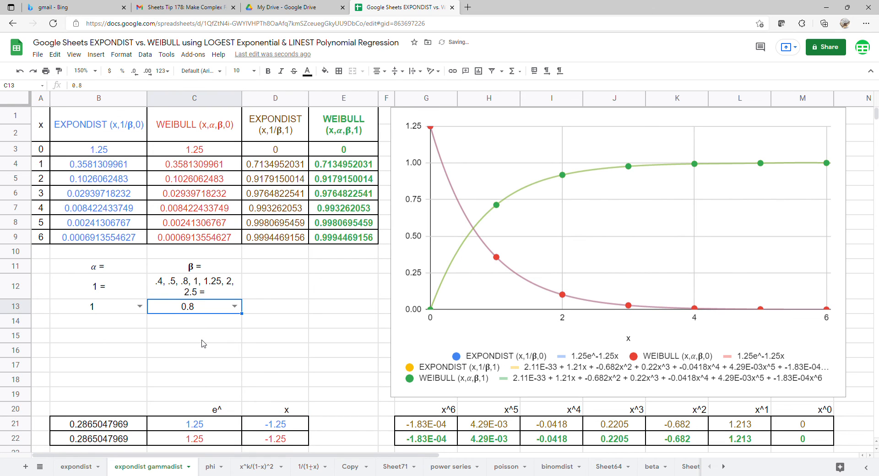
drag(193, 425, 276, 442)
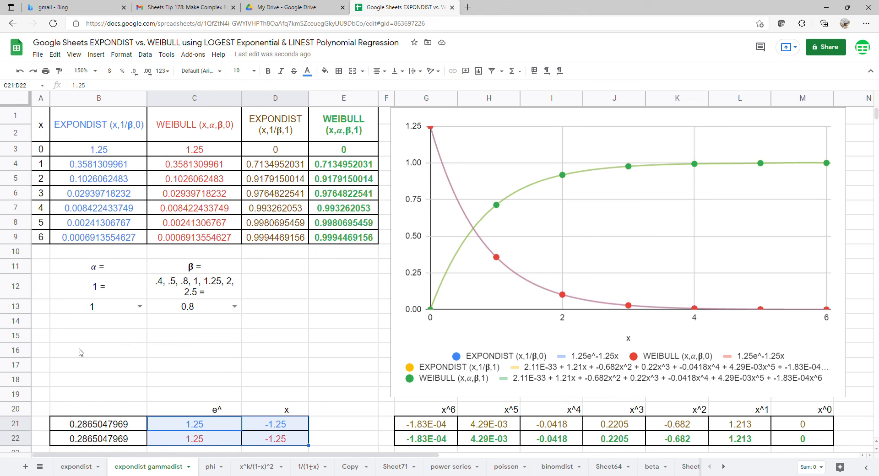
drag(793, 429, 441, 436)
Set β in C13 to 1 and check the coefficients in G21:M22 and C21:D22 against the chart legend's trendline equations.
click(235, 306)
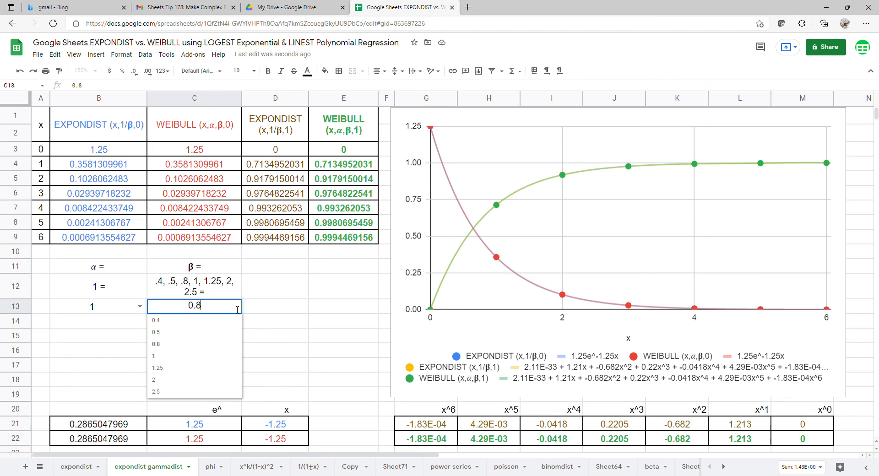
click(201, 357)
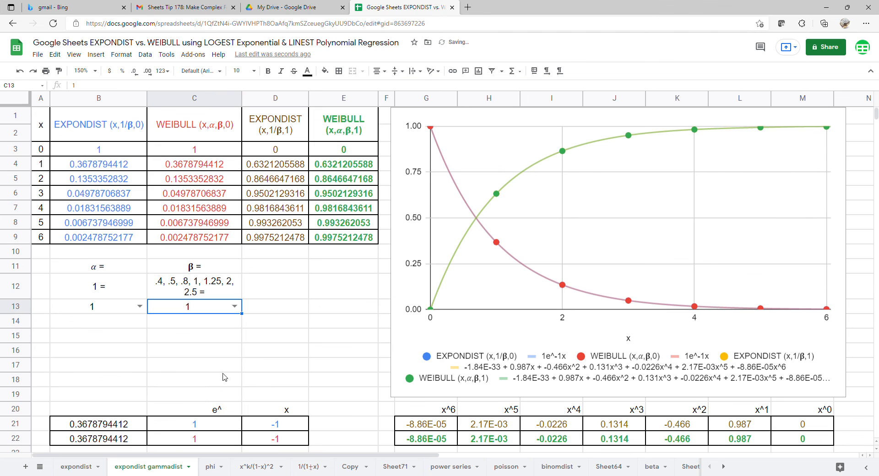
drag(807, 422, 444, 445)
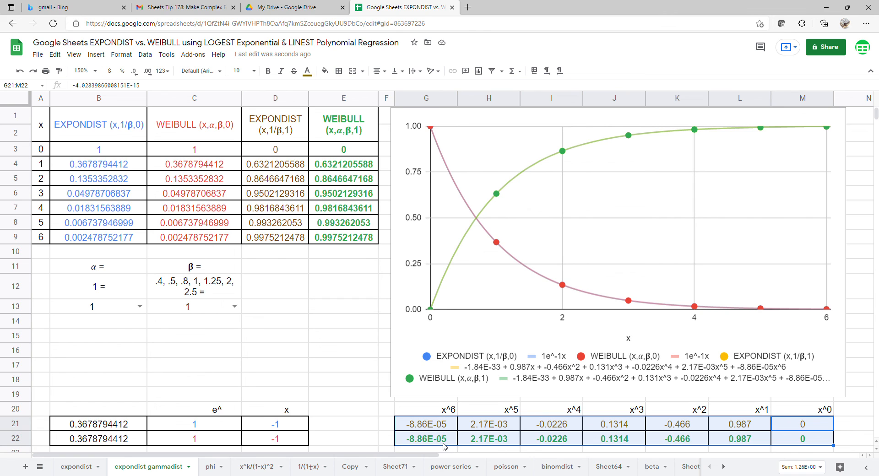
drag(229, 424, 271, 440)
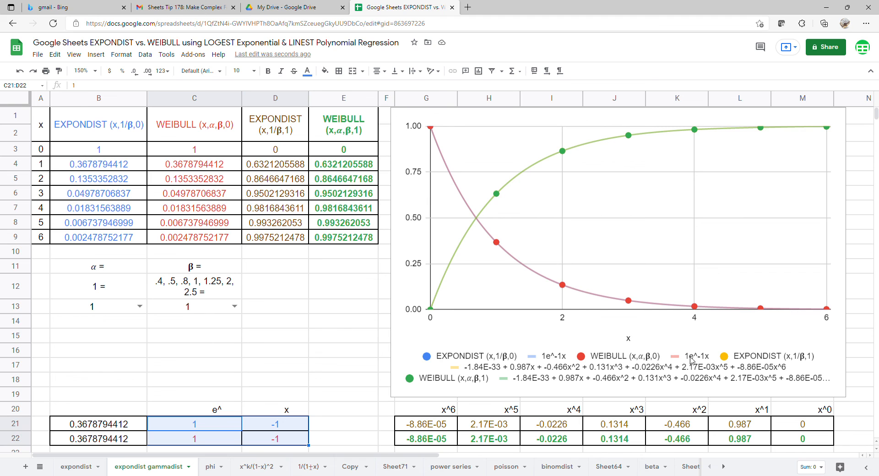
Set β in C13 to 1.25 and check the coefficients in C21:C22 and G21:M22 against the chart legend's trendline equations.
click(234, 306)
click(186, 373)
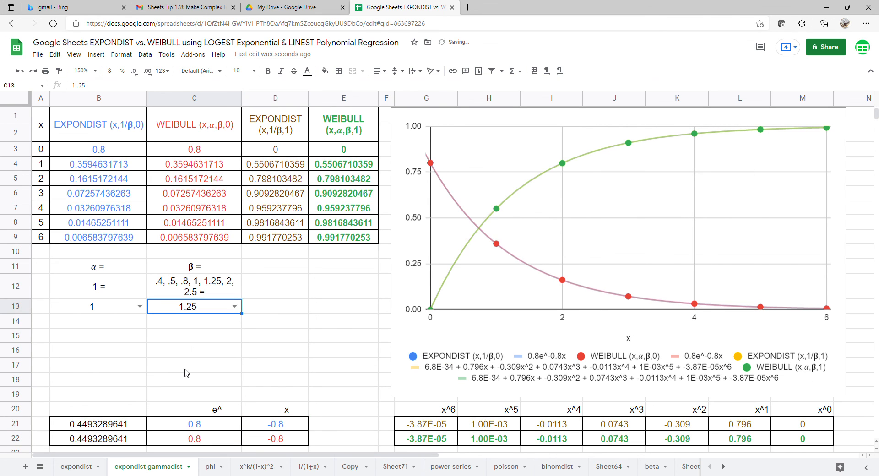
drag(201, 424, 204, 441)
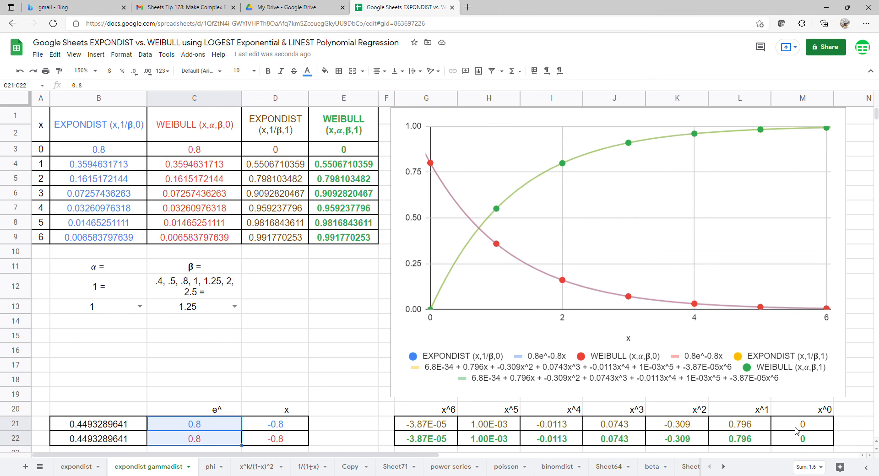
drag(802, 426, 438, 444)
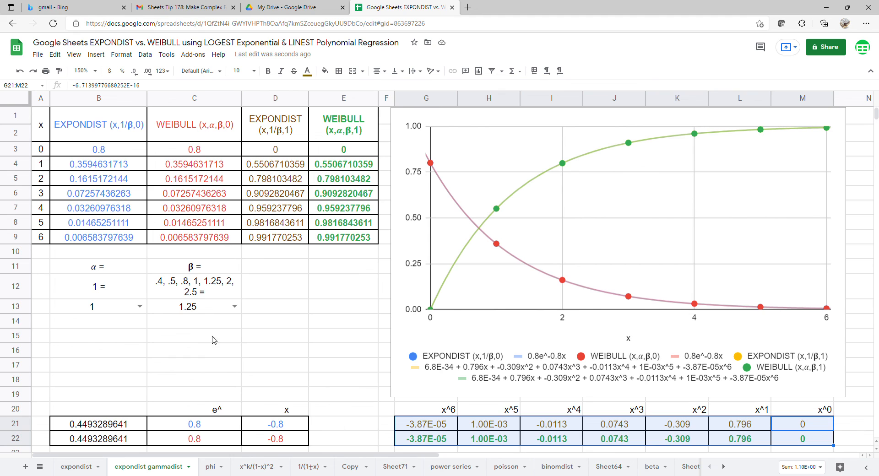
Try a β of 2 in C13 and finish with 2.5 to update the distributions, chart and regression coefficients.
click(234, 307)
click(189, 380)
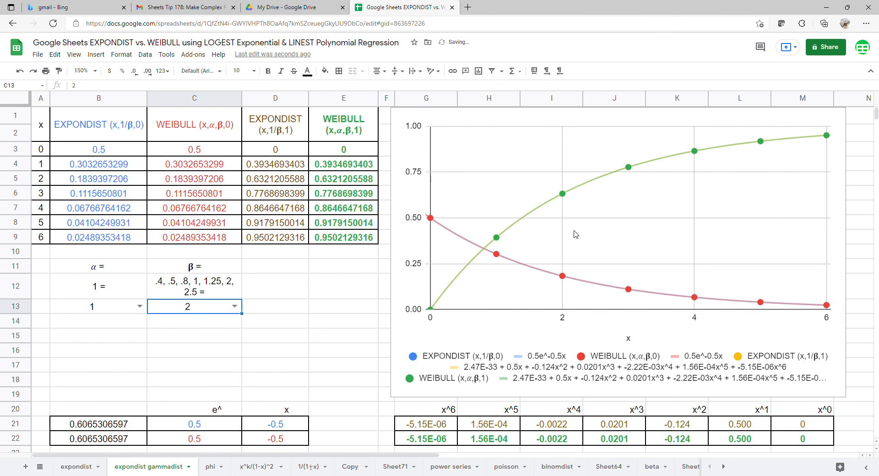
click(234, 307)
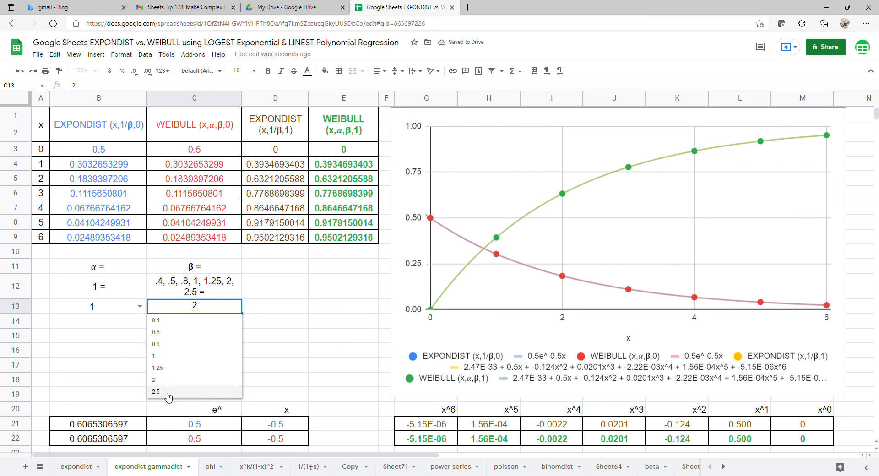
click(167, 393)
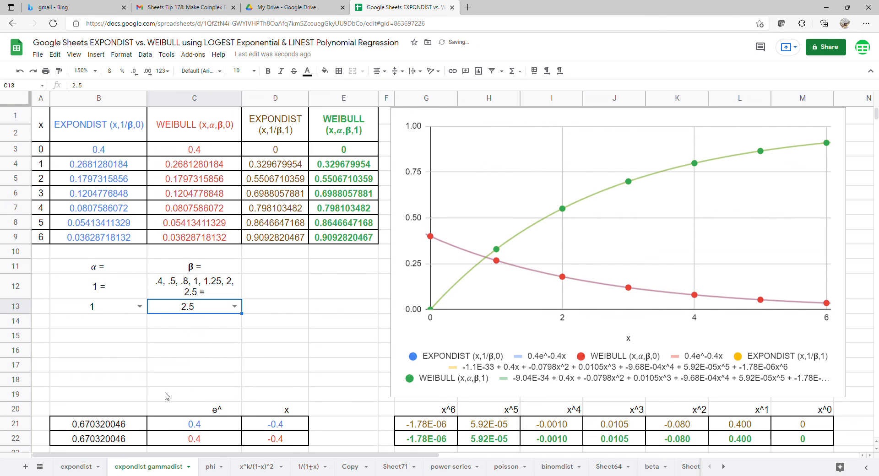